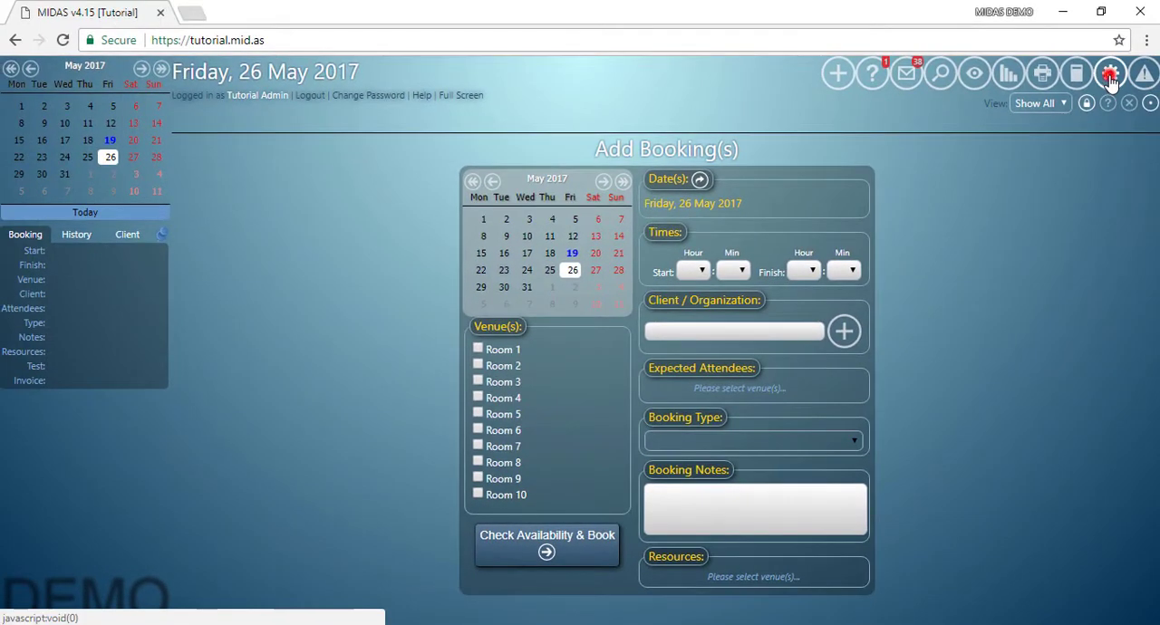
Hide the Notes field in the MIDAS booking field settings, save without reloading, and view the add-booking form.
click(1111, 78)
click(304, 147)
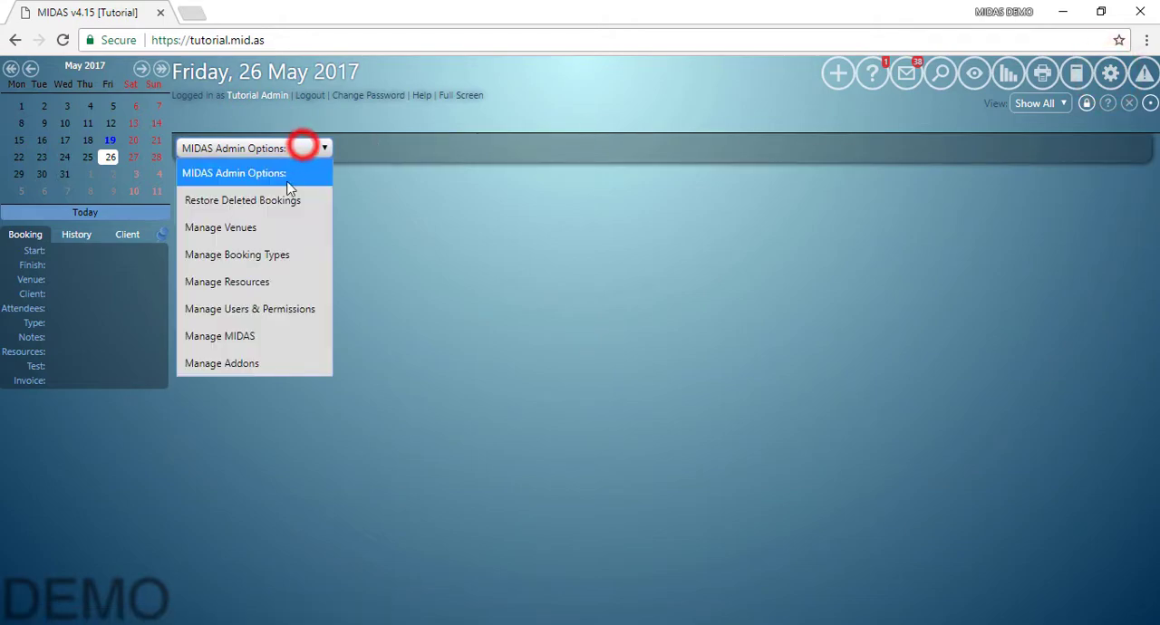
click(255, 333)
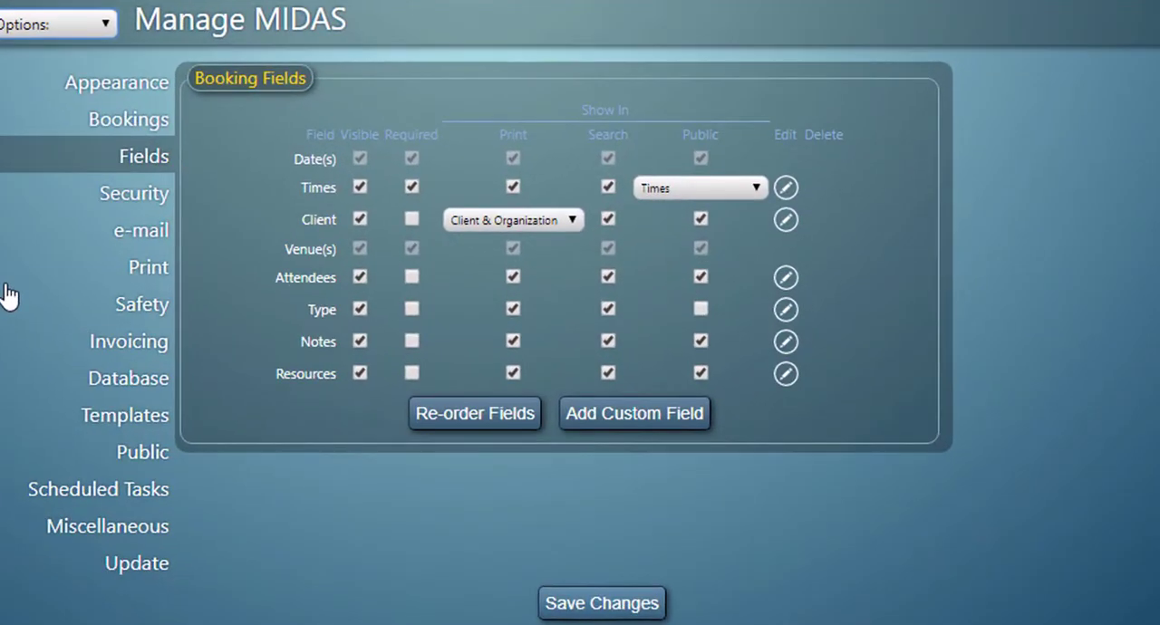
click(361, 348)
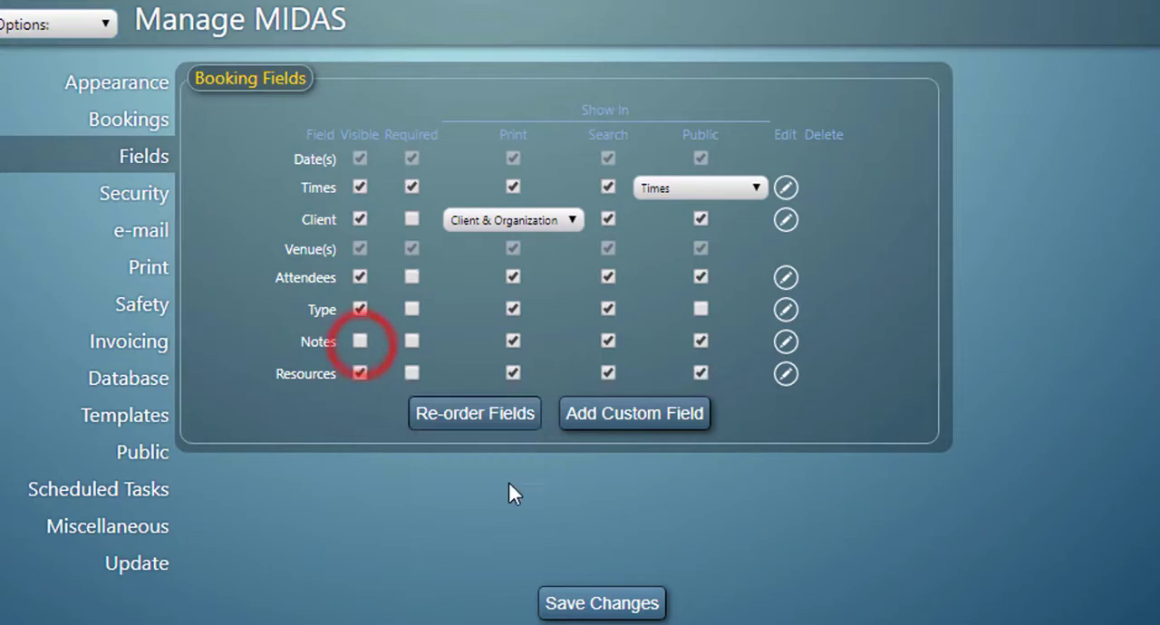
click(575, 601)
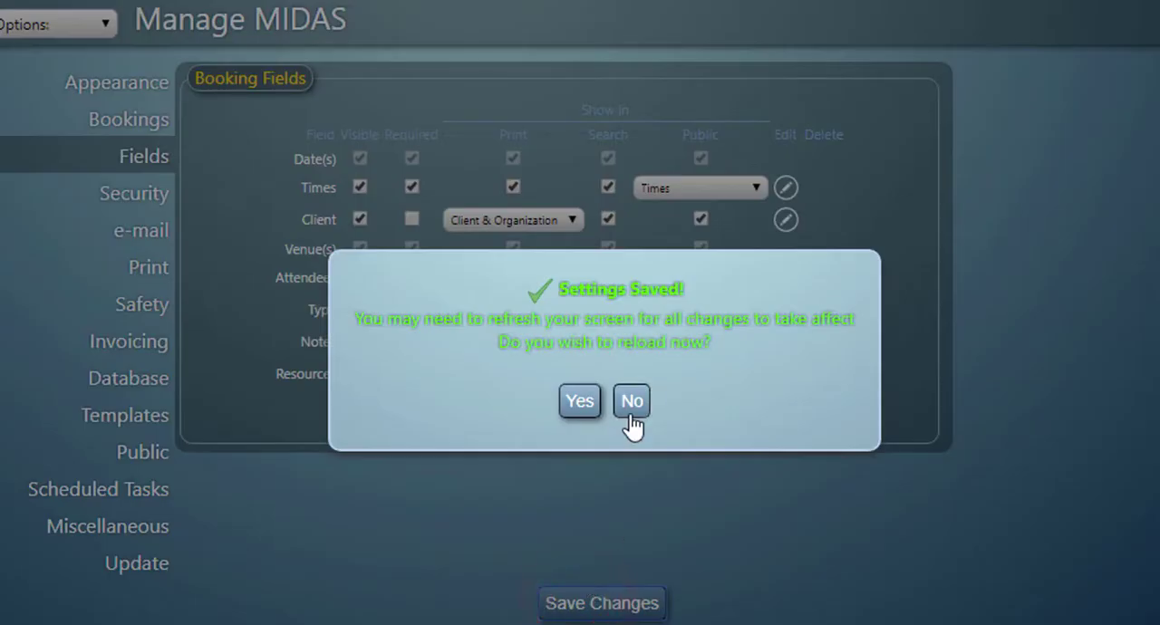
click(632, 412)
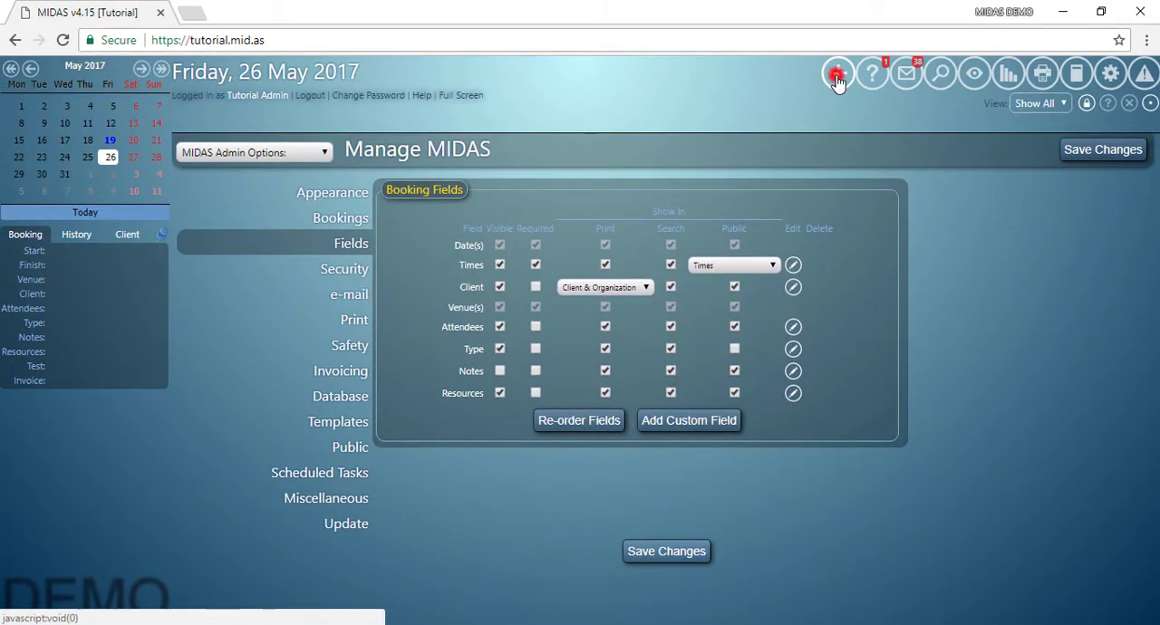
click(836, 75)
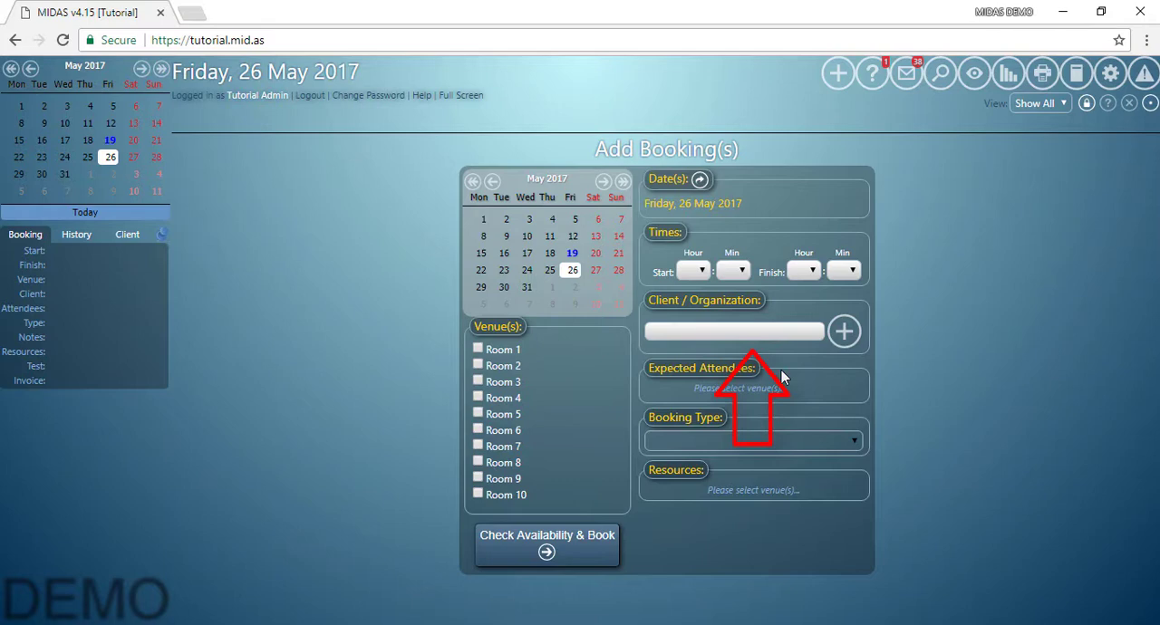
Move the Type booking field above Attendees in the field order, save without reloading, and view the add-booking form.
click(1109, 76)
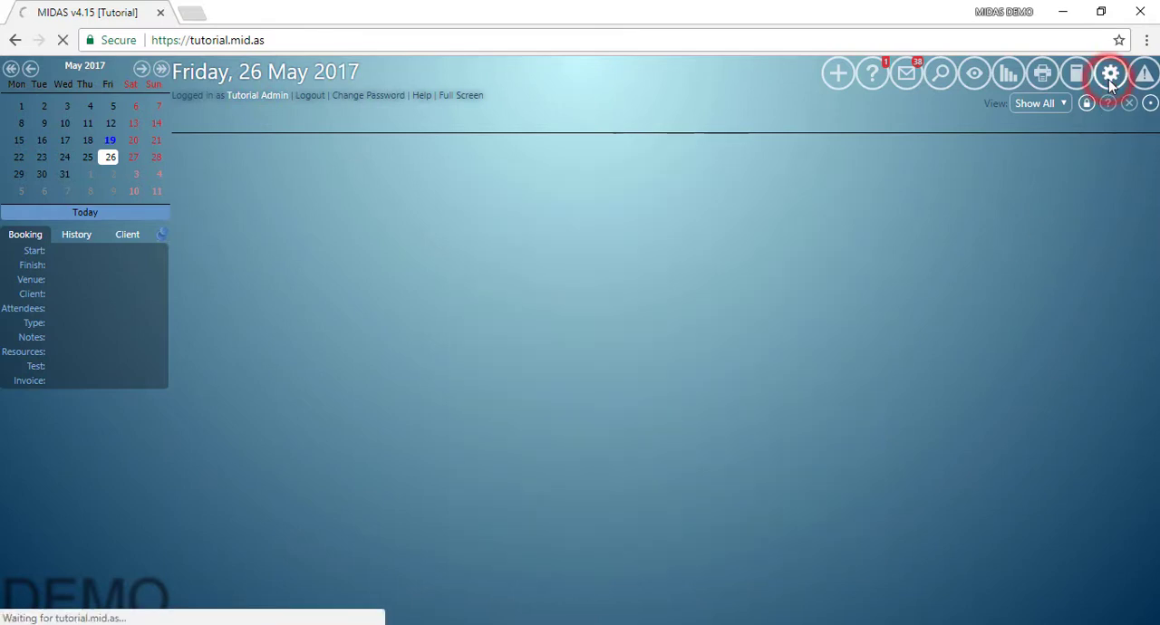
click(251, 149)
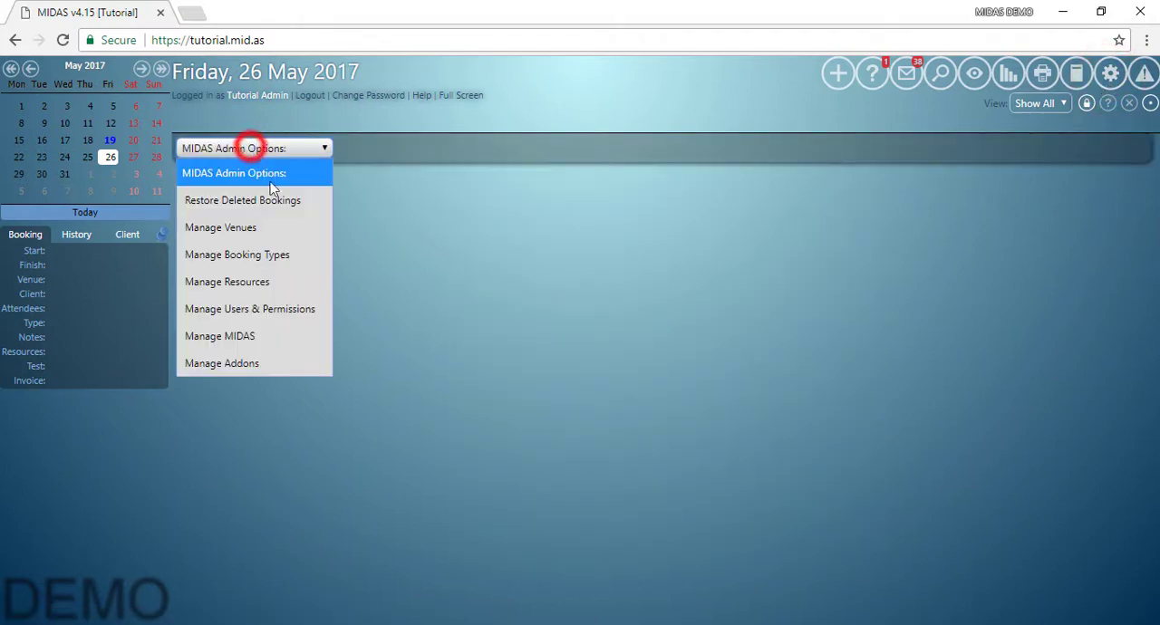
click(269, 332)
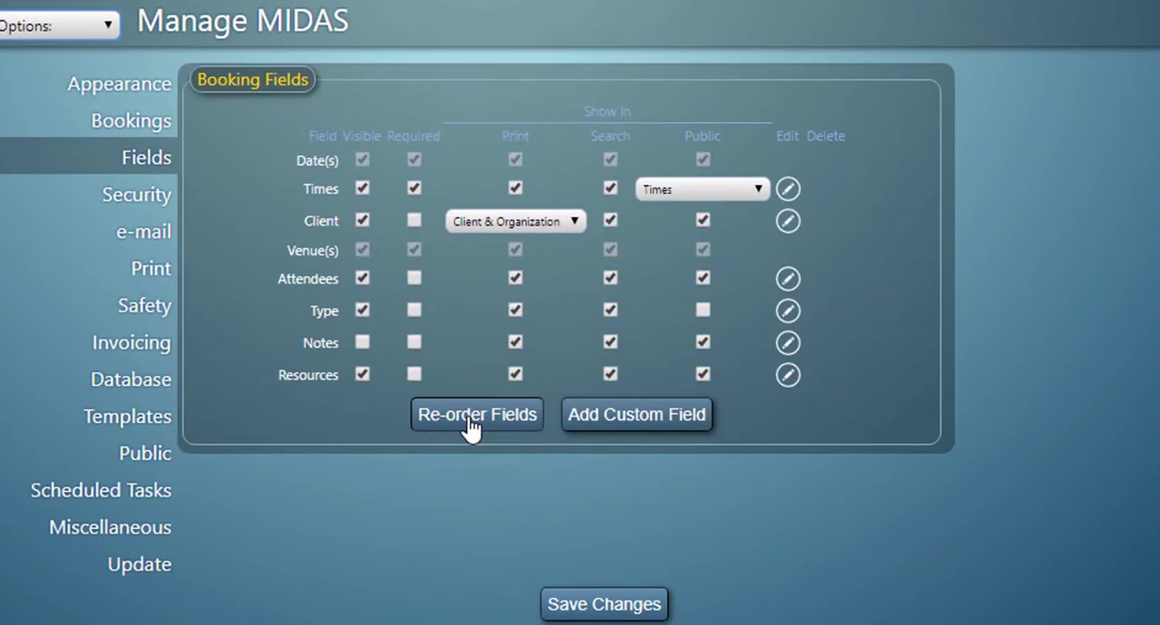
click(574, 422)
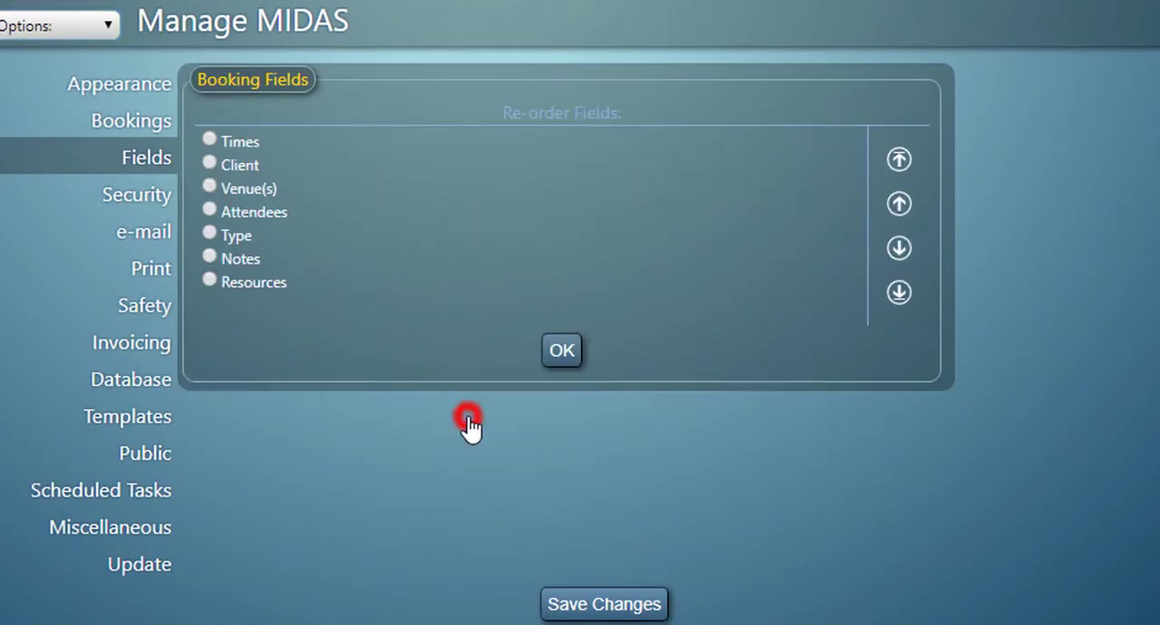
click(210, 233)
click(898, 206)
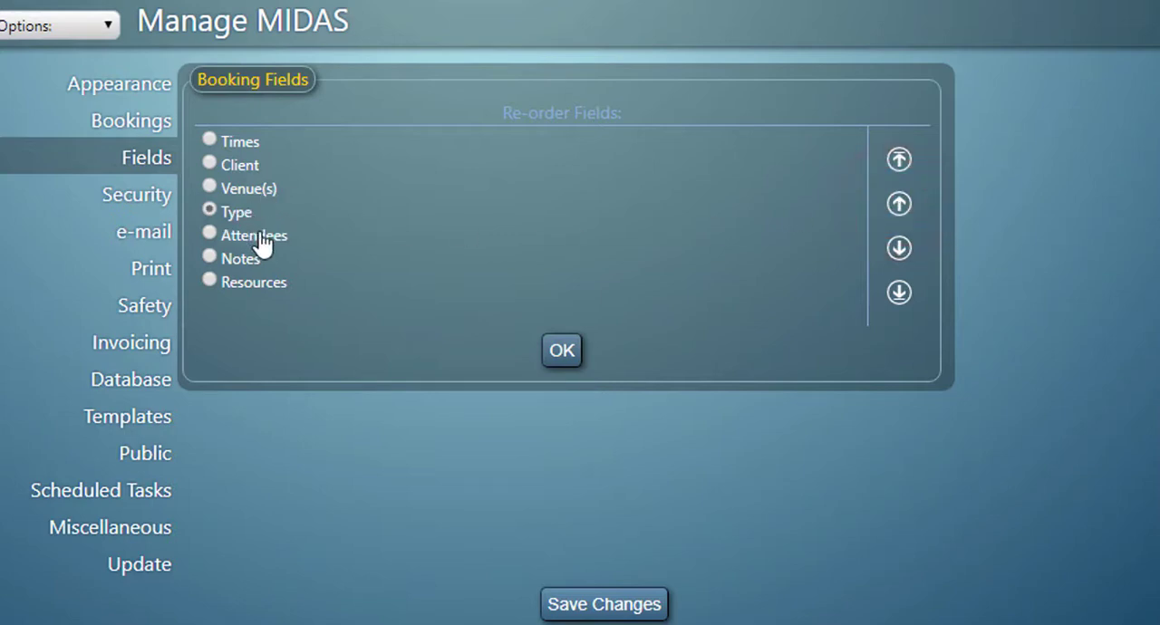
click(560, 352)
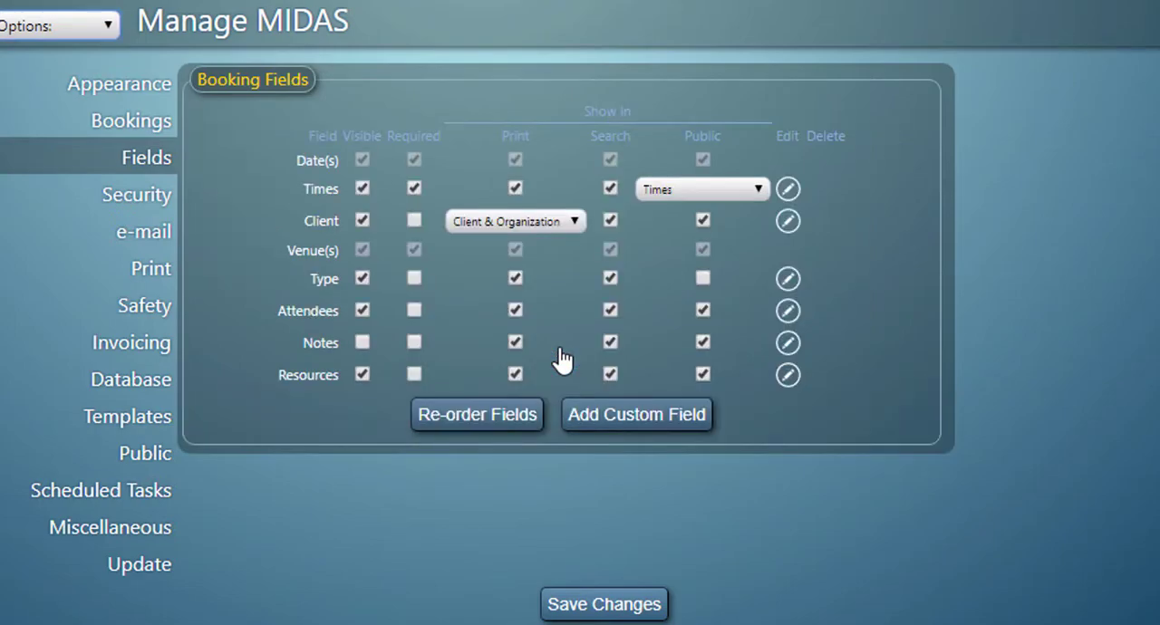
click(613, 605)
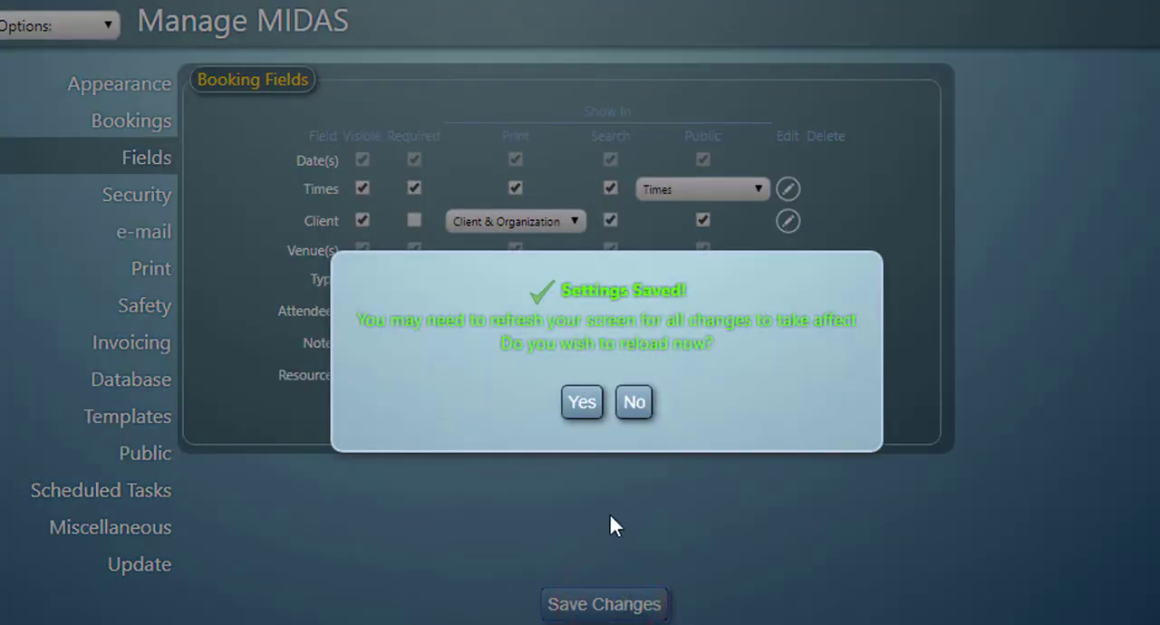
click(639, 410)
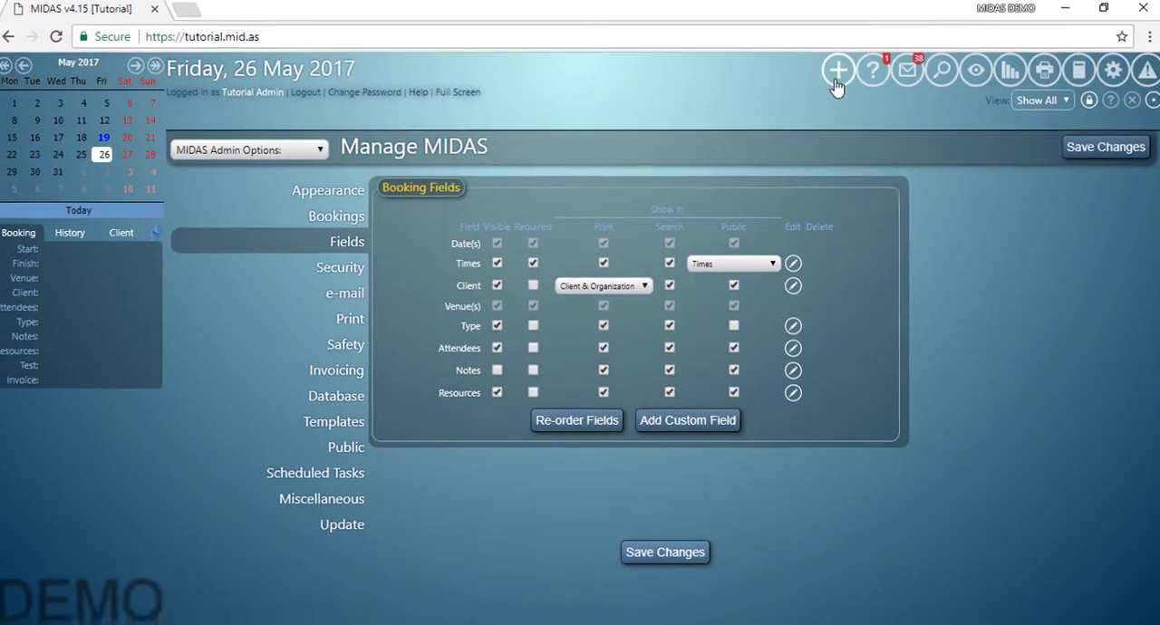
click(835, 80)
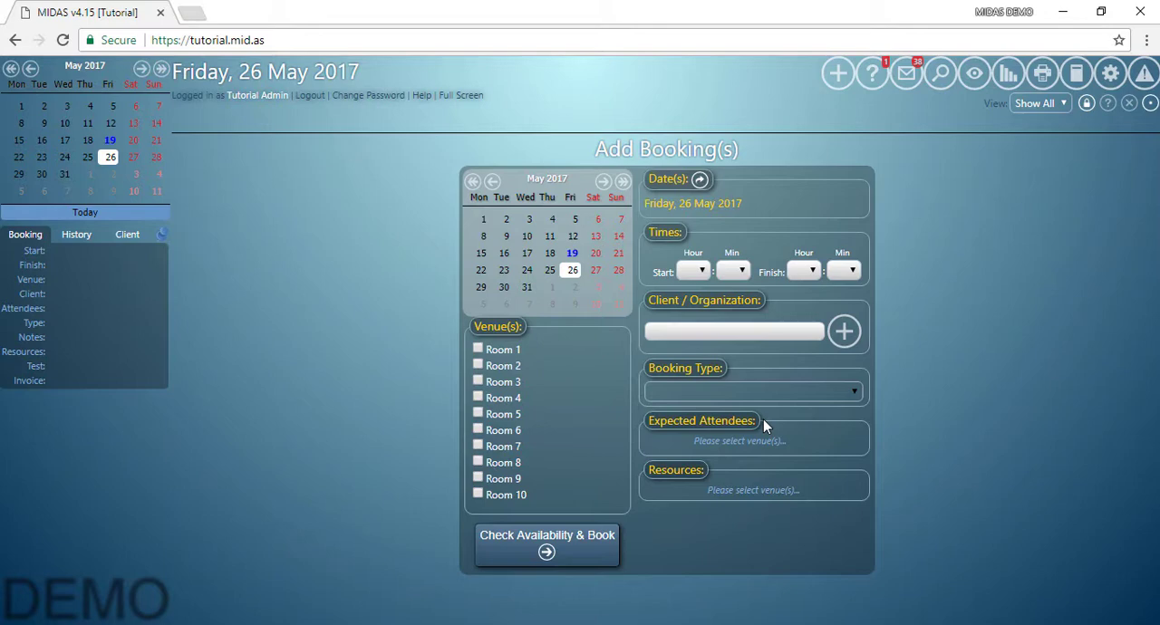
Make the Notes booking field visible in the MIDAS field settings and save without reloading.
click(1109, 74)
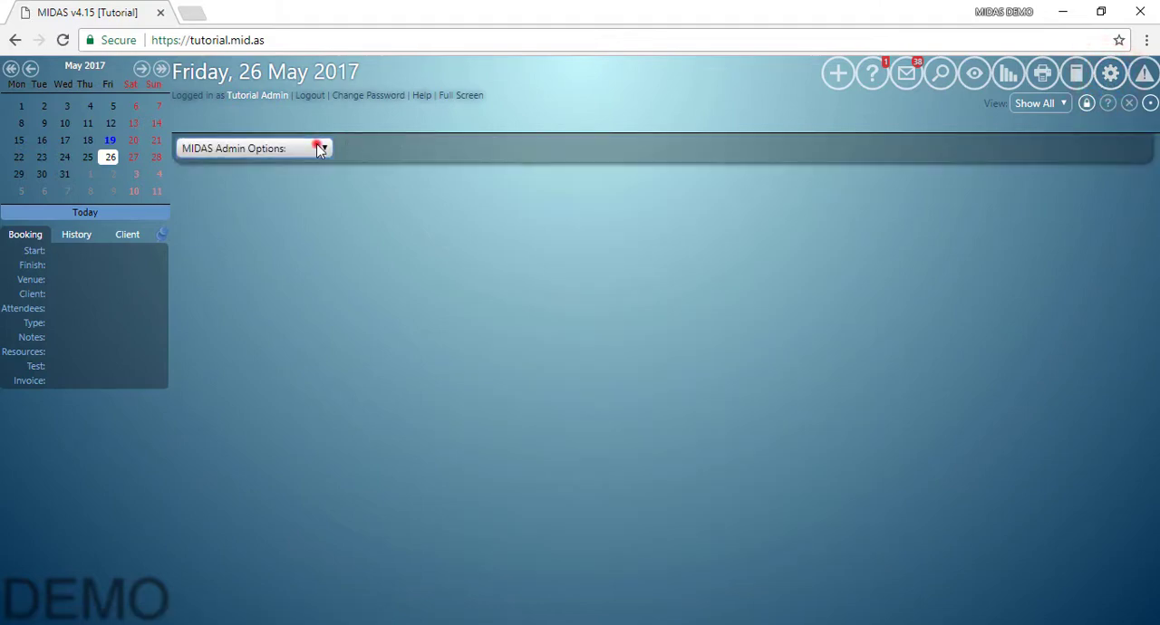
click(319, 148)
click(258, 334)
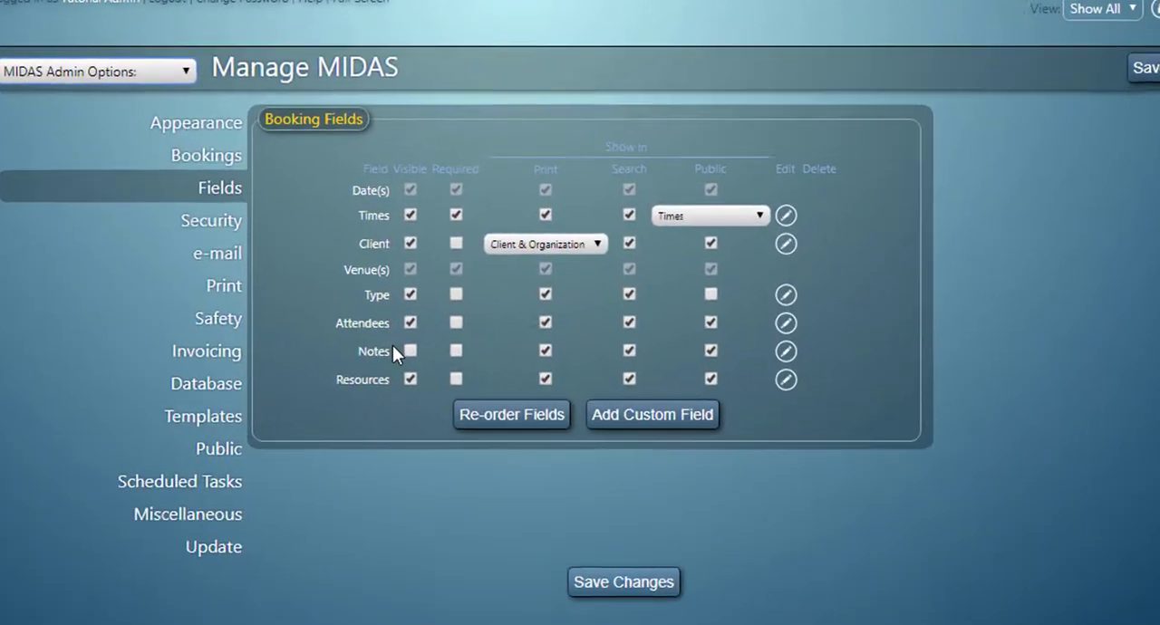
click(498, 370)
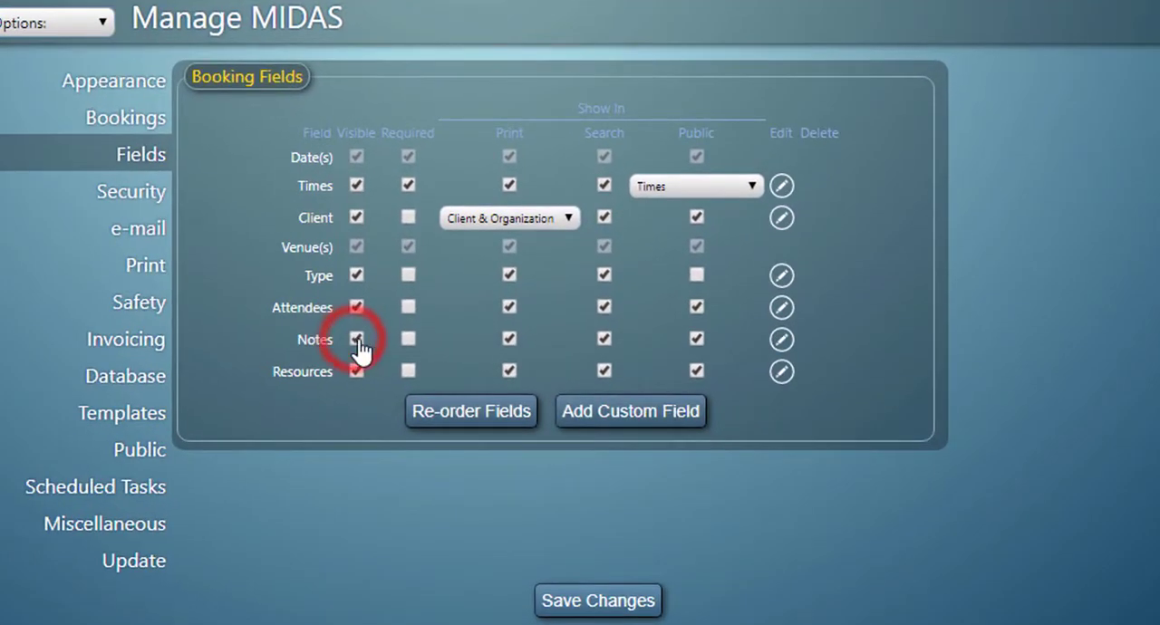
click(627, 601)
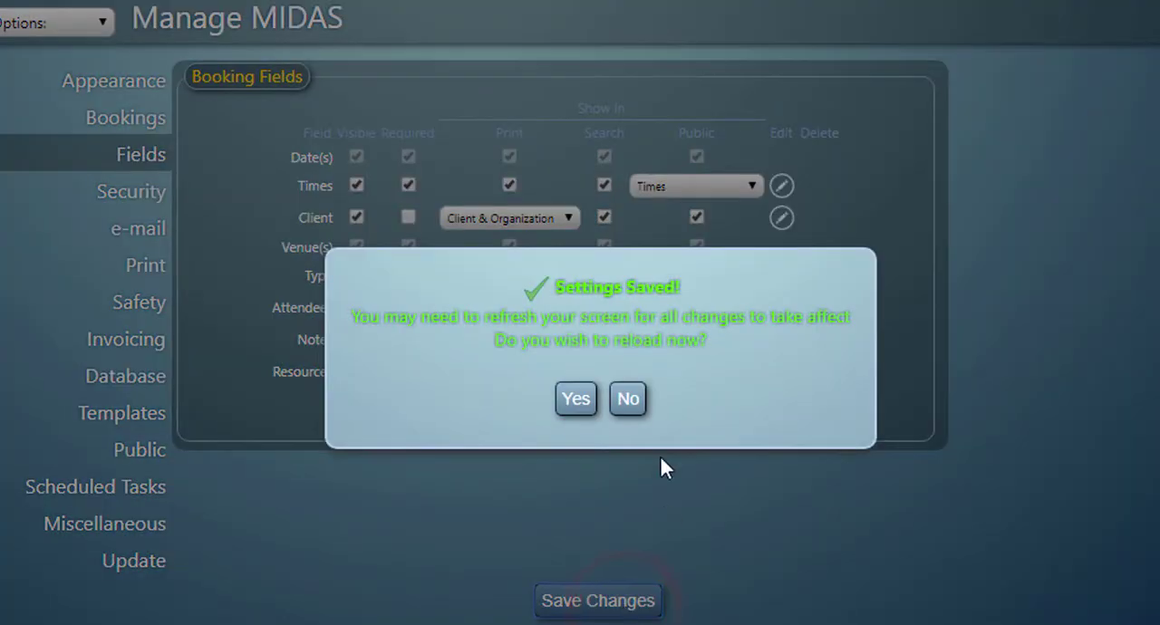
click(628, 399)
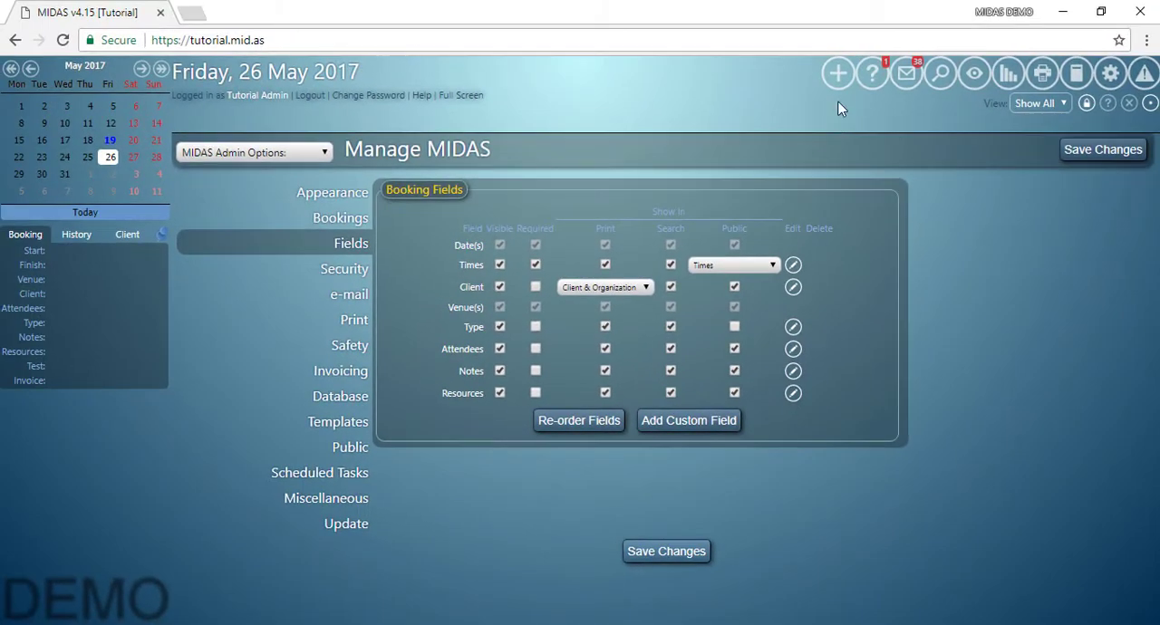
Check availability for a new Room 2 booking starting at 06:00, leaving the booking notes blank.
click(842, 77)
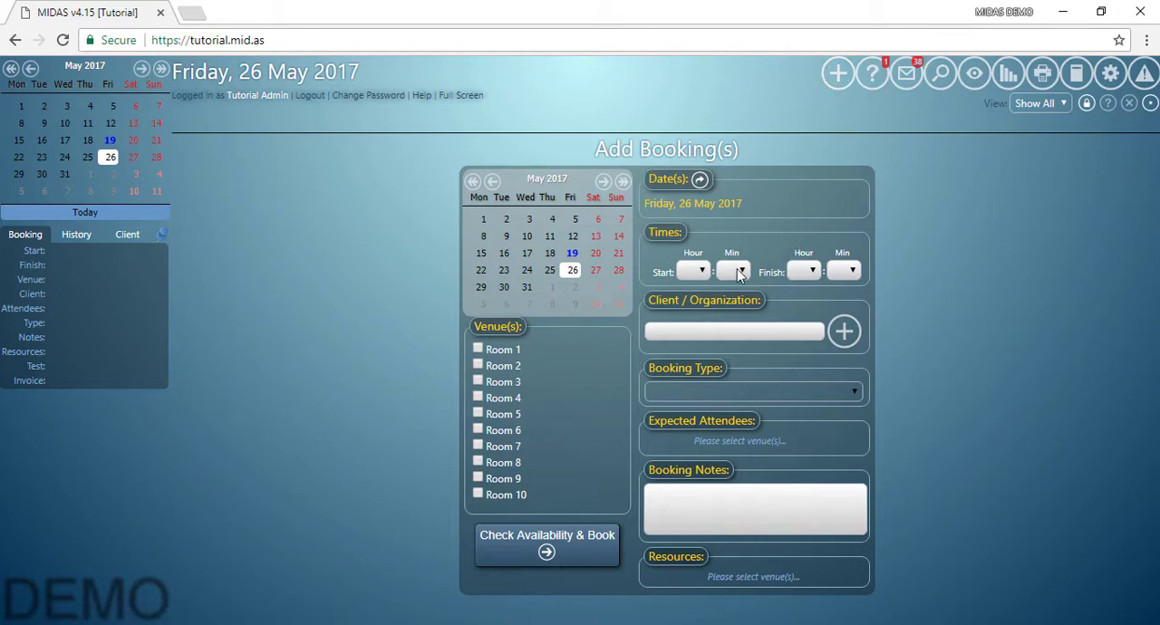
click(480, 364)
click(690, 272)
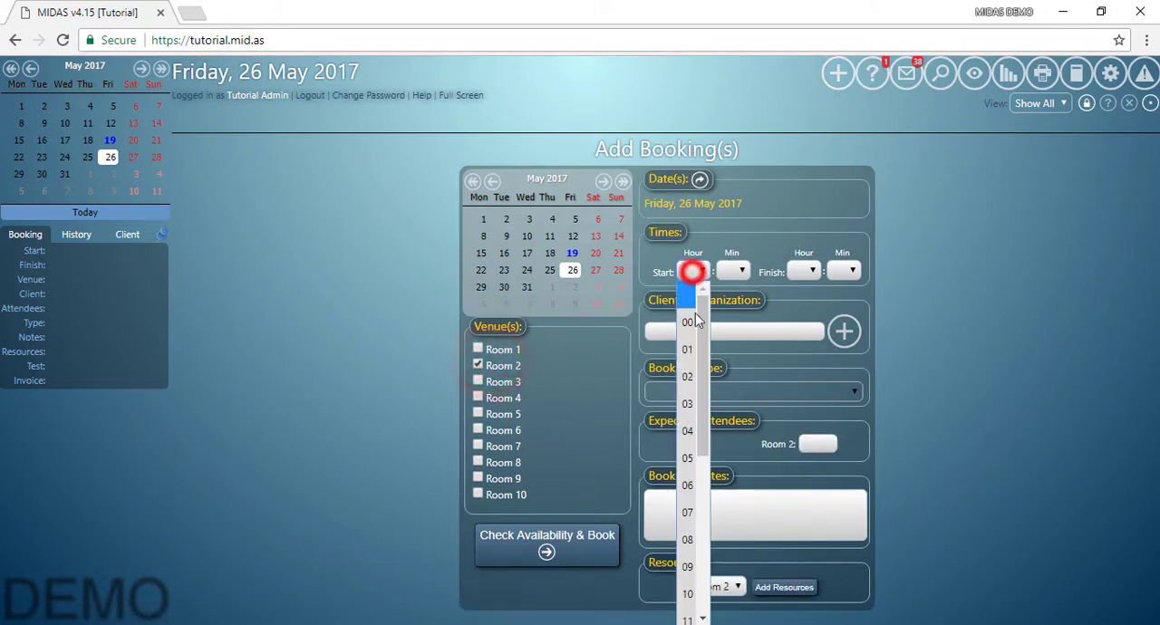
click(680, 494)
click(544, 540)
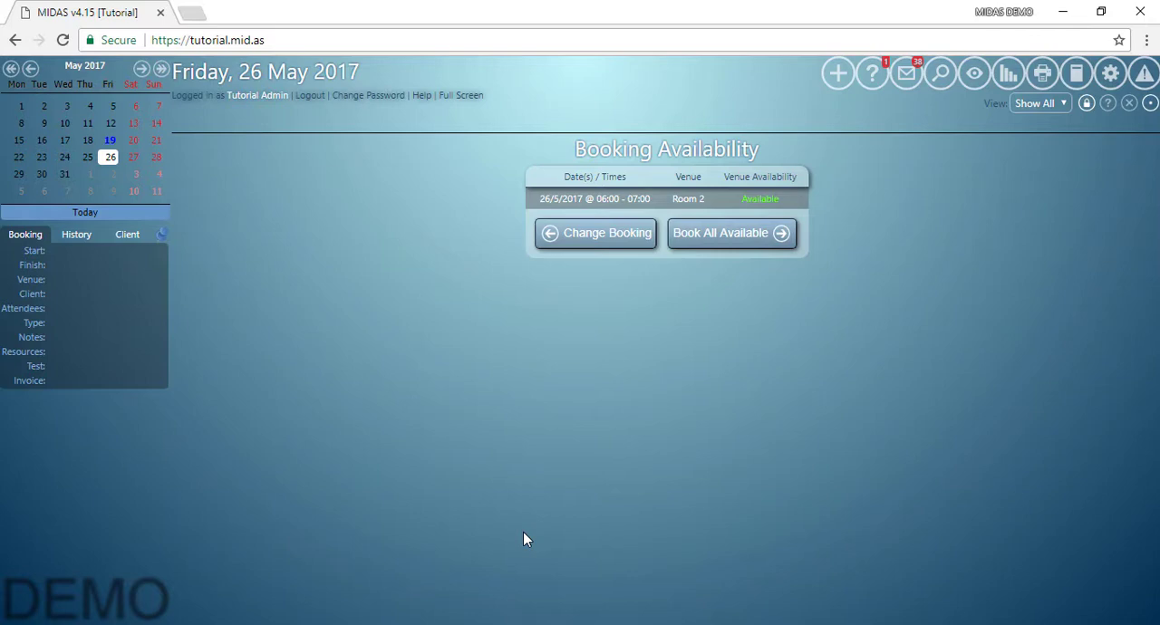
Make the Notes booking field required in the MIDAS field settings and save without reloading.
click(1110, 74)
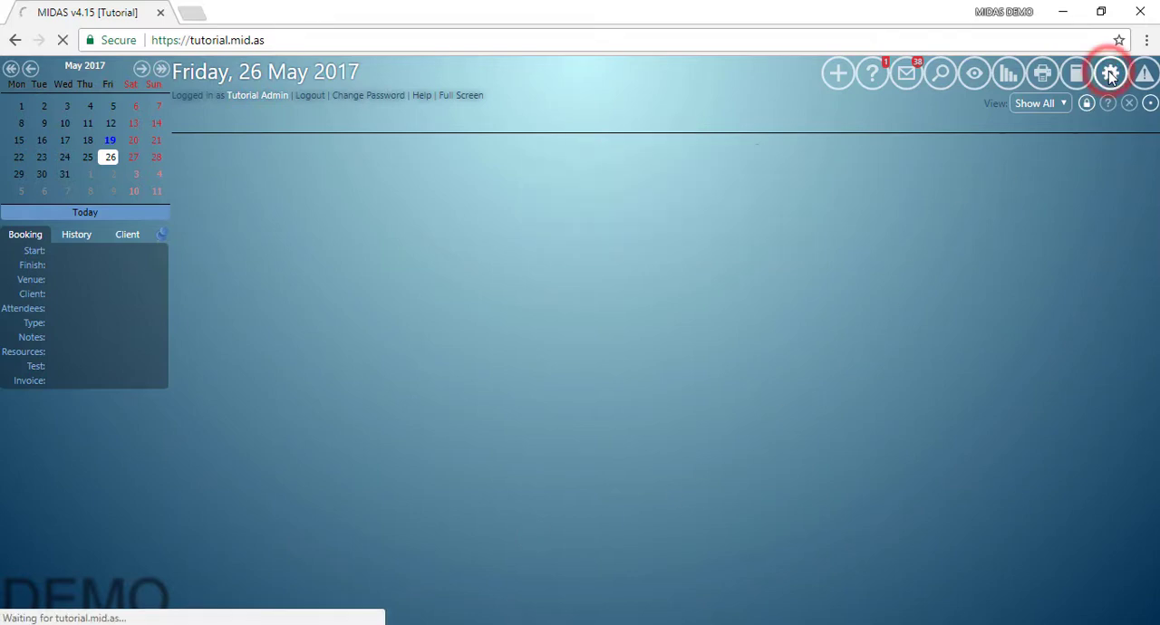
click(259, 148)
click(258, 333)
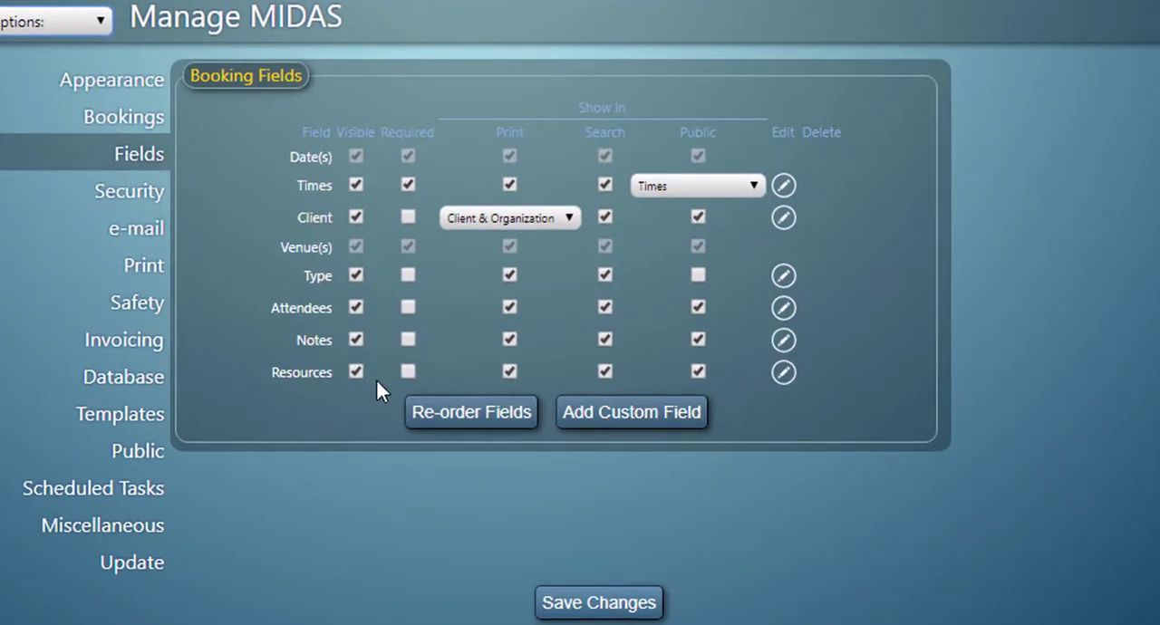
click(406, 341)
click(580, 604)
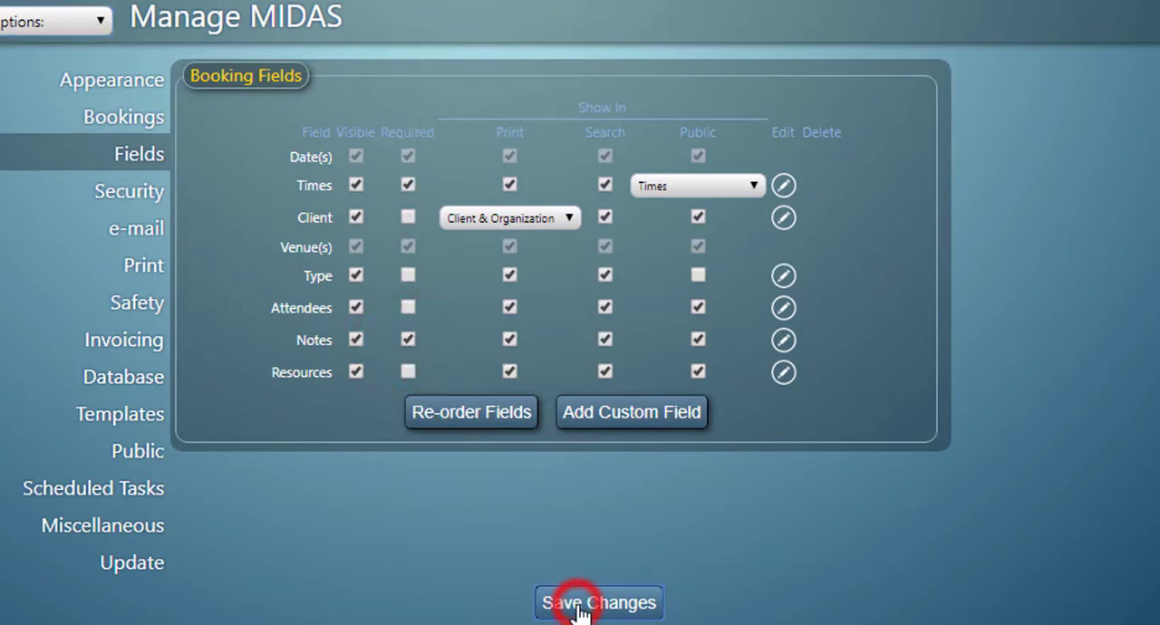
click(629, 398)
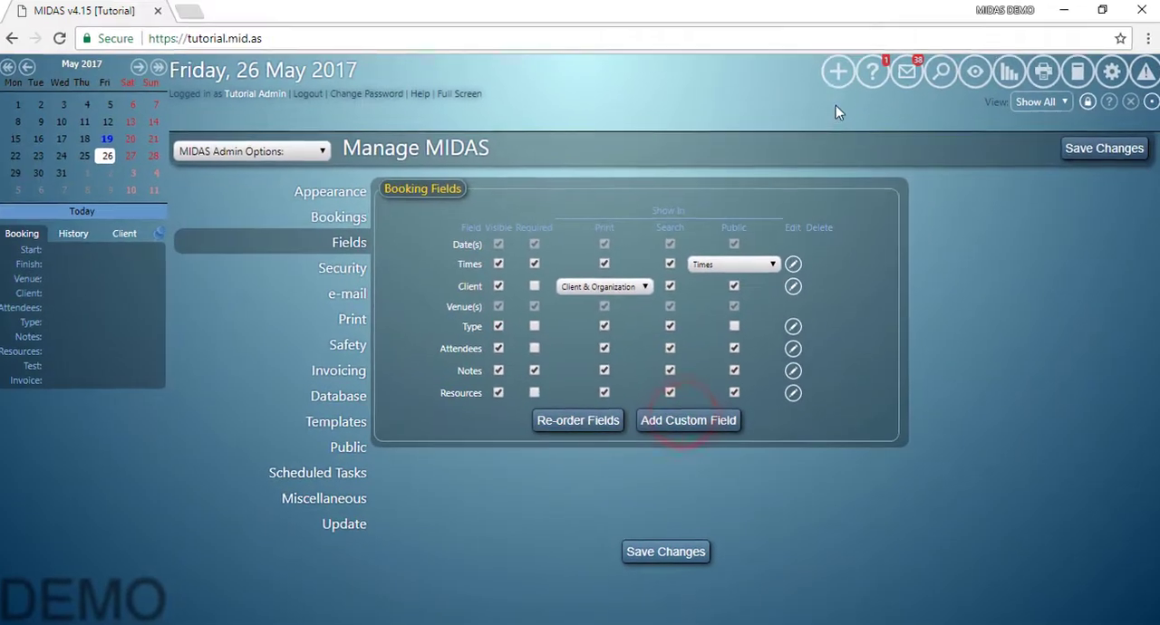
Try to check availability for a new Room 2 booking starting at 06:00 with the required notes left empty.
click(837, 74)
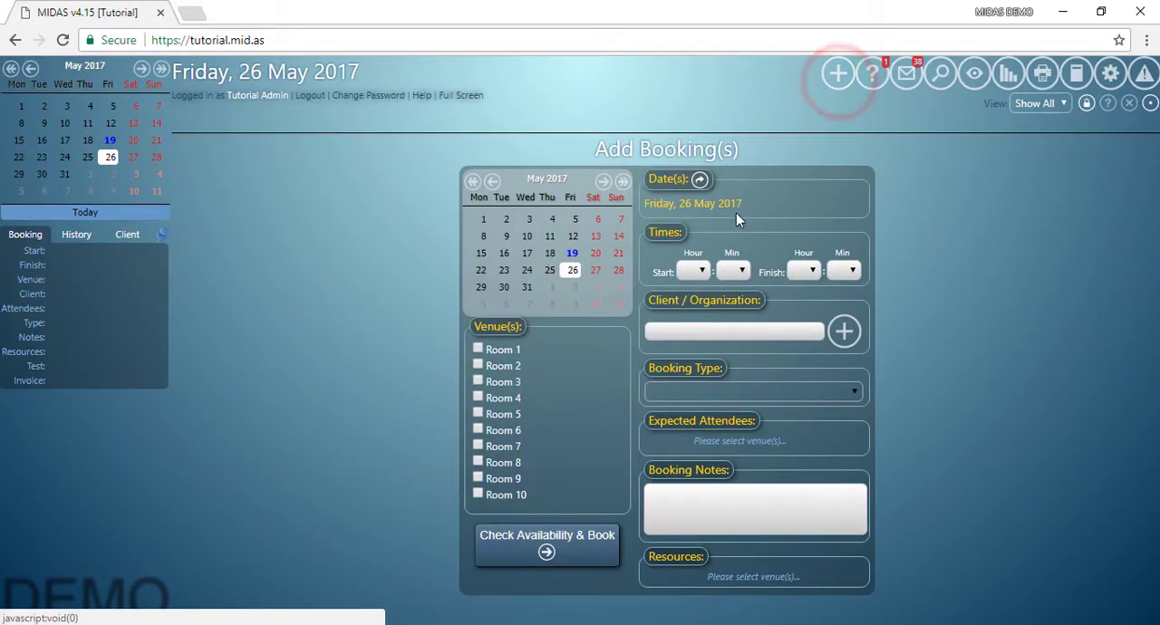
click(503, 366)
click(700, 270)
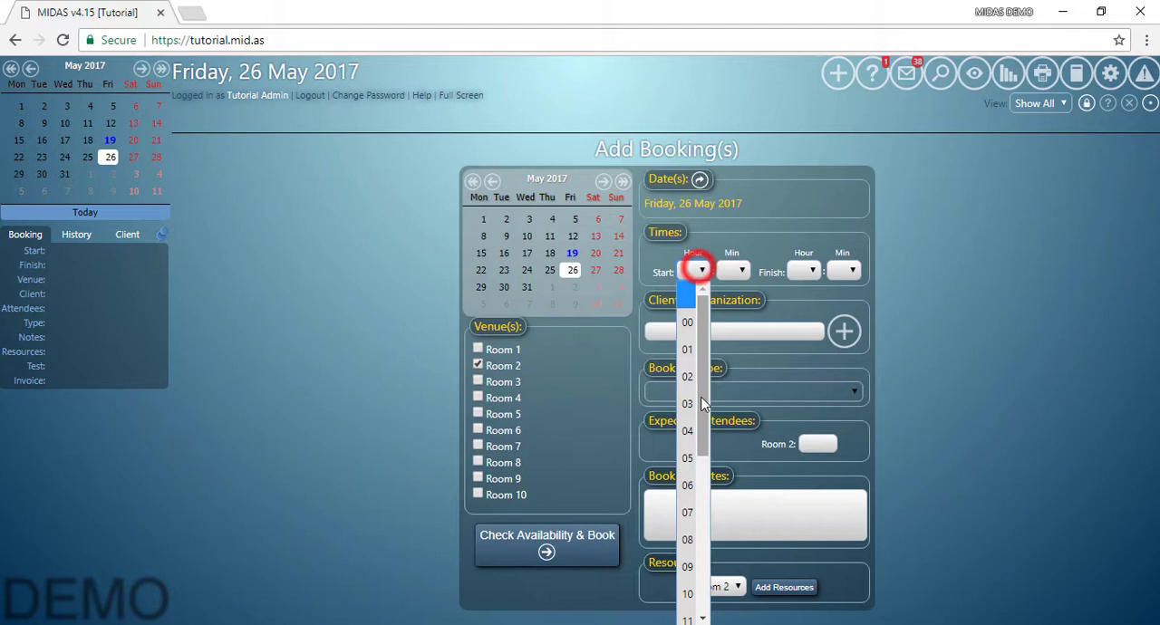
click(687, 485)
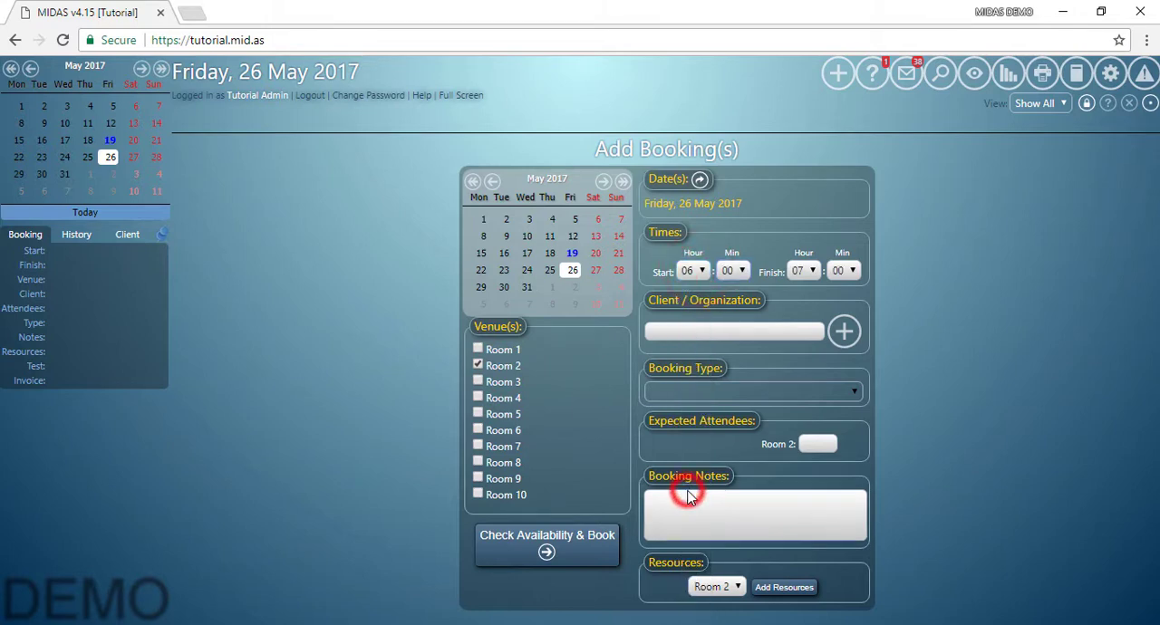
click(554, 545)
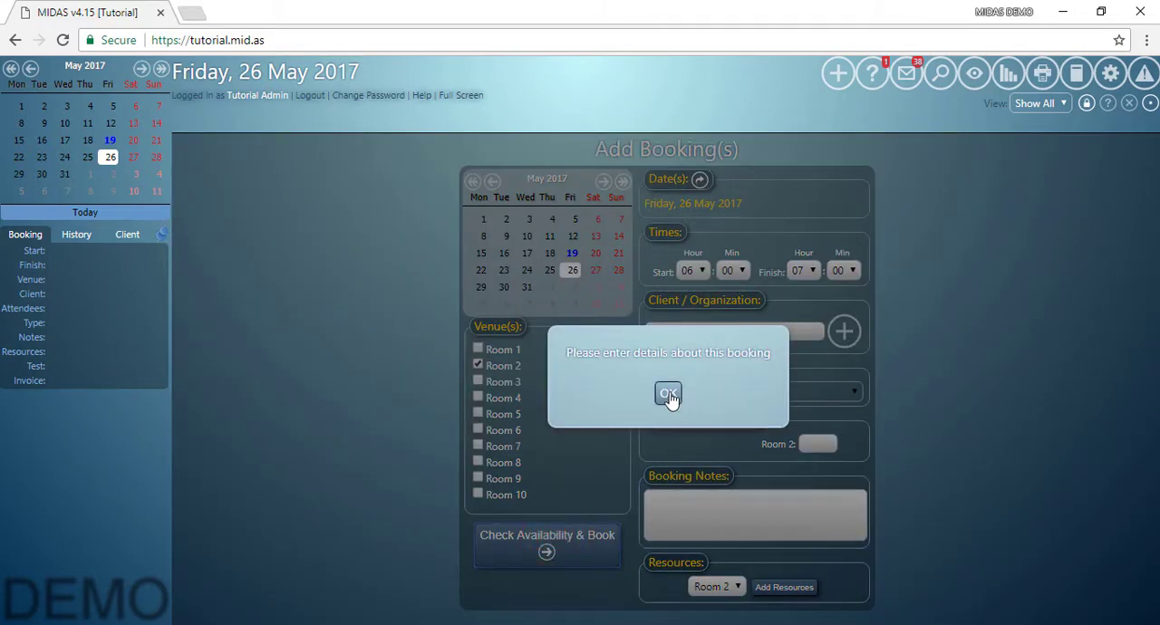
click(670, 395)
Enter "Some notes here!" as the booking notes and check the booking's availability.
click(685, 496)
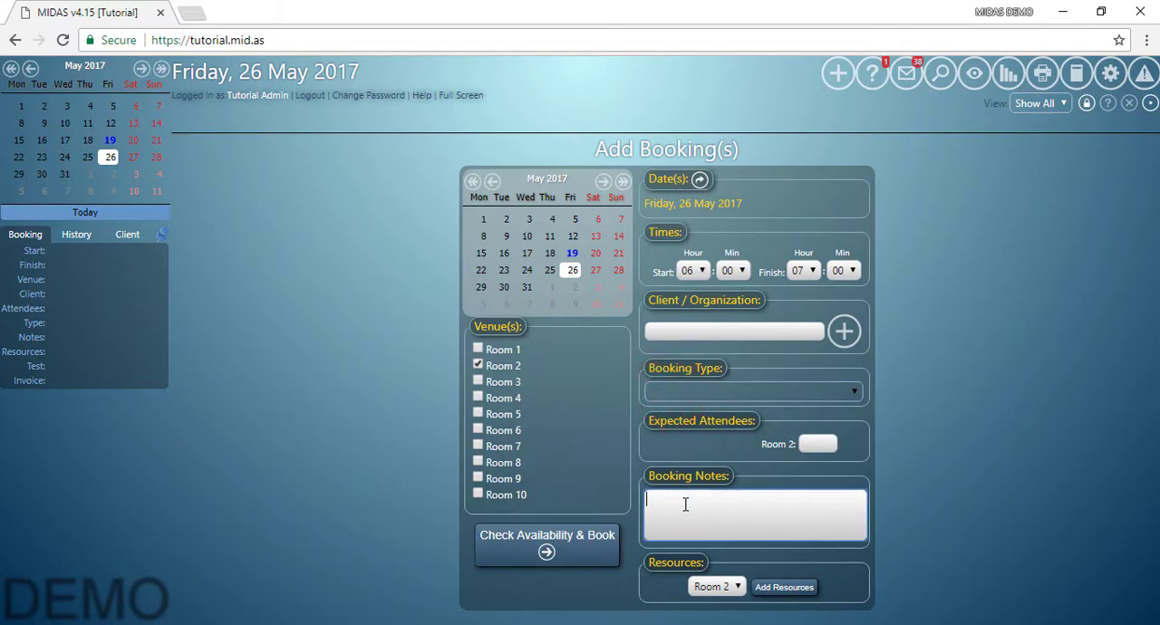
text(Some notes here!)
click(577, 545)
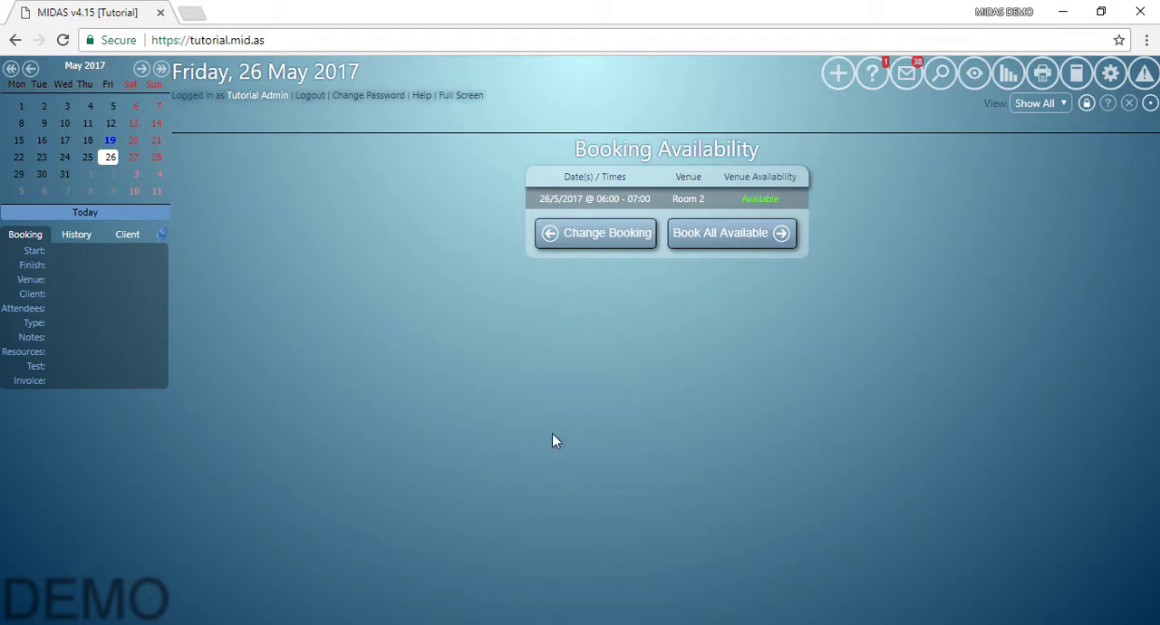
Add a custom text booking field named "Custom Field 1", shown to everyone, and view it on the add-booking form.
click(1111, 76)
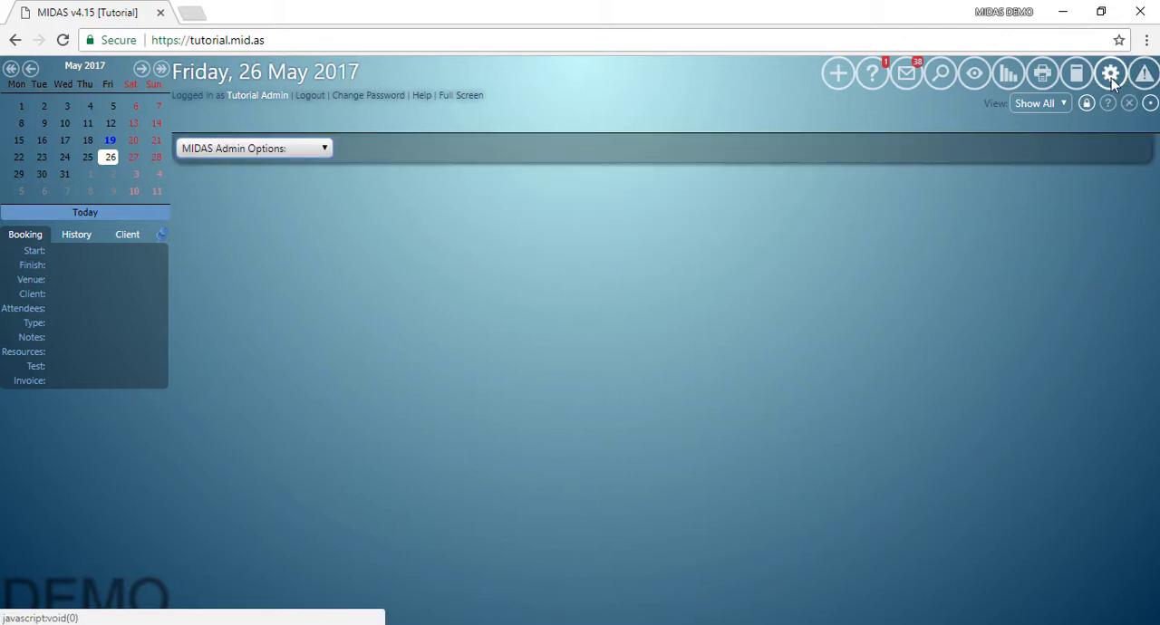
click(324, 148)
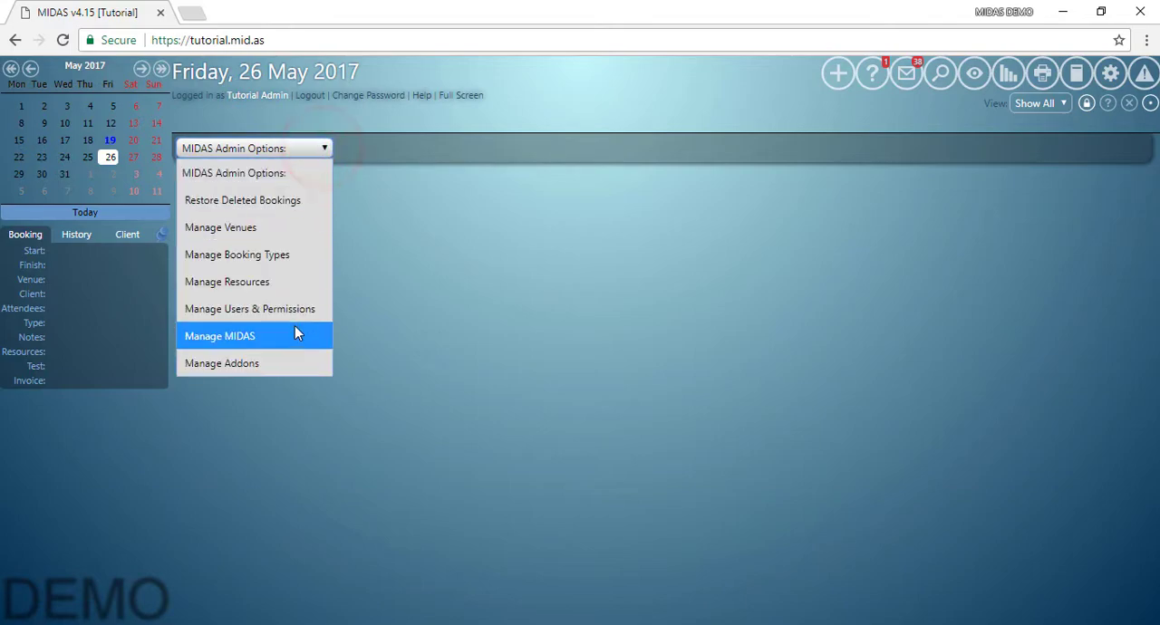
click(295, 332)
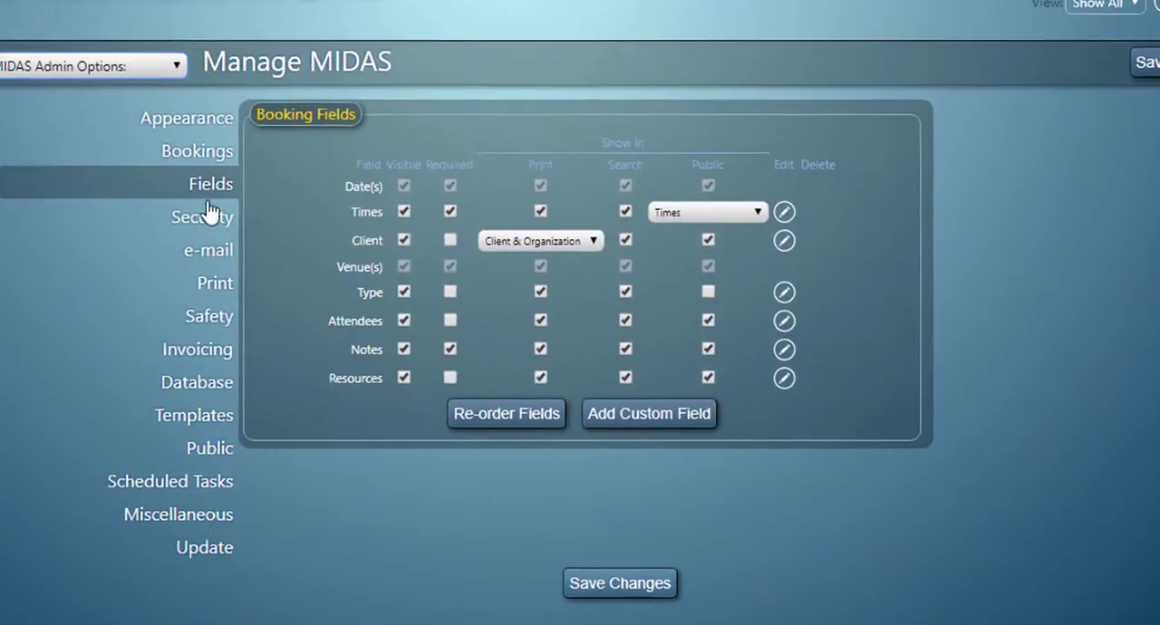
click(647, 422)
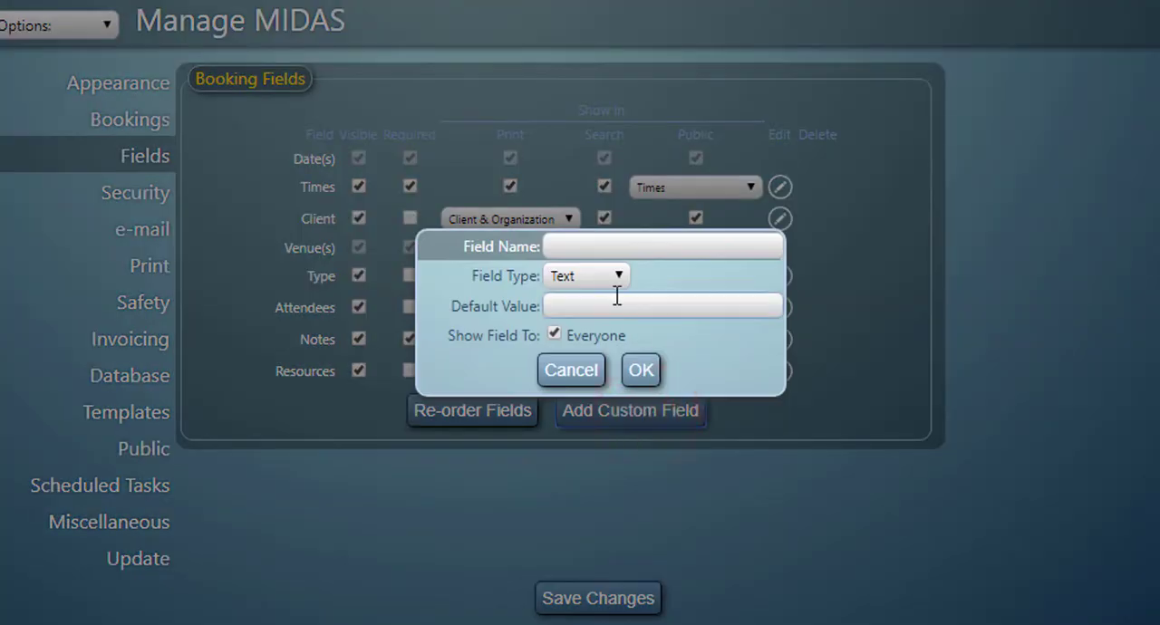
click(598, 248)
text(C)
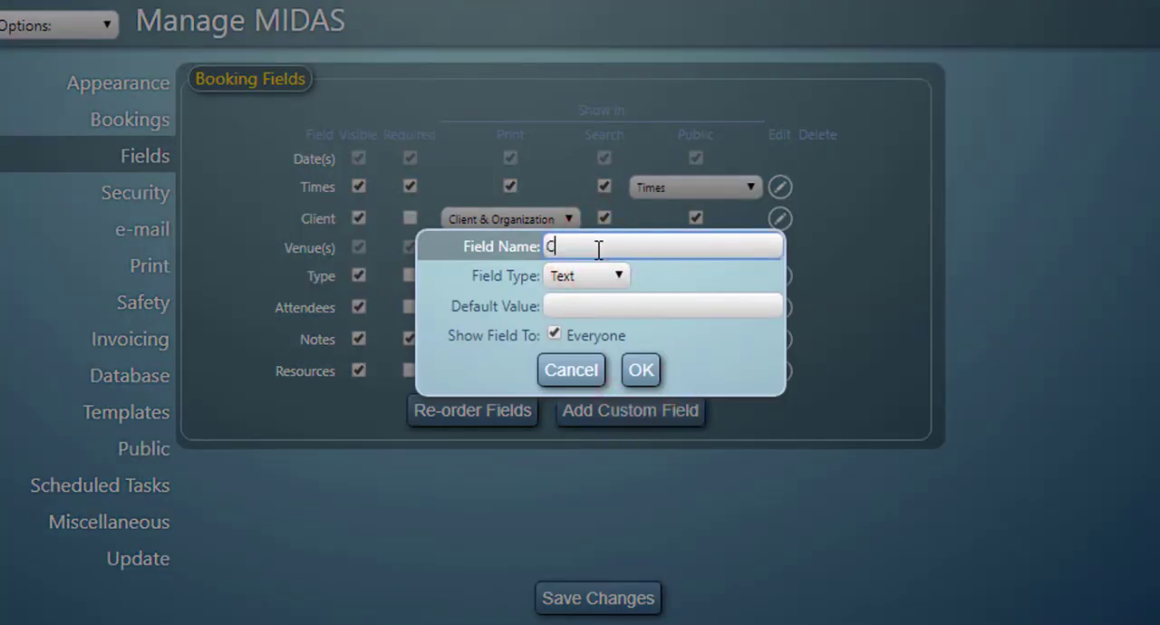
text(ustom Field 1)
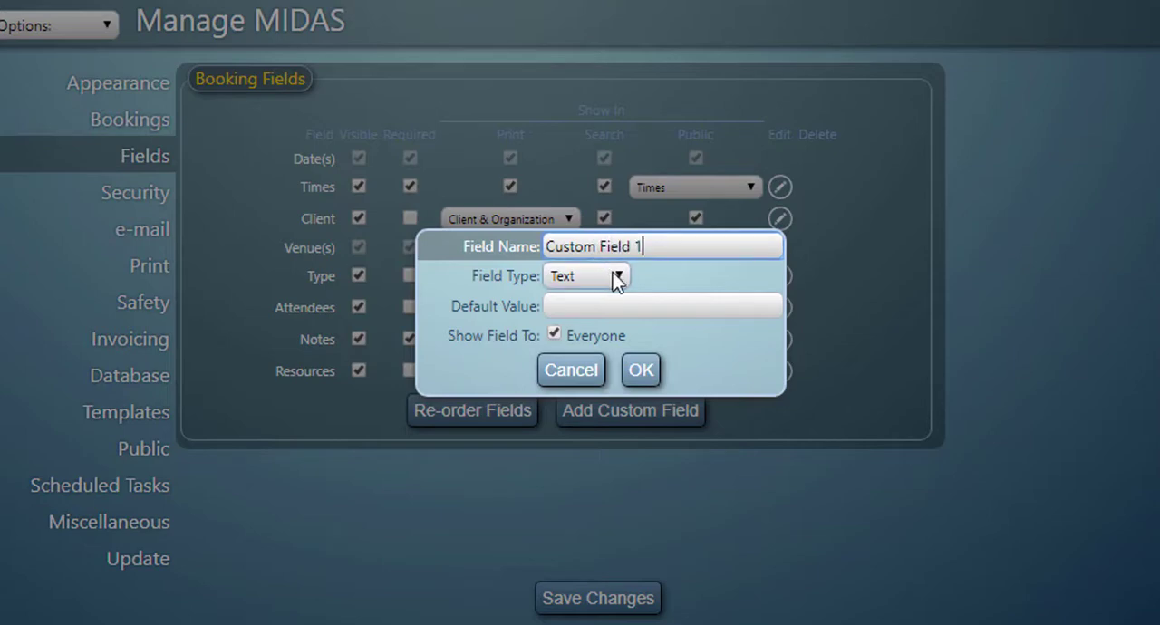
click(616, 277)
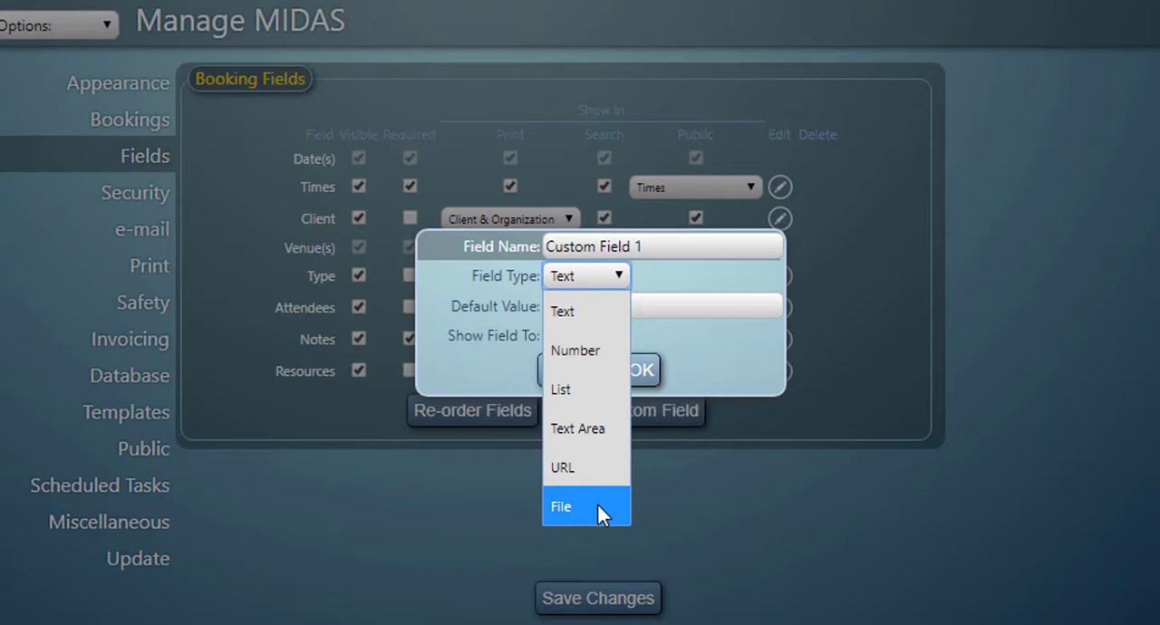
click(686, 285)
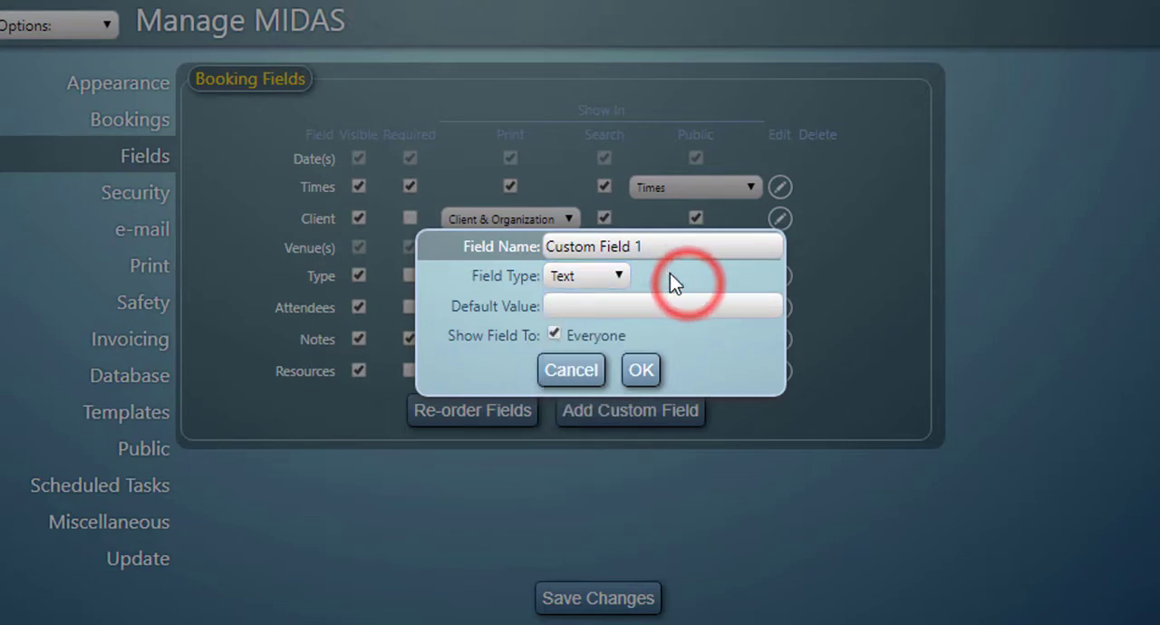
click(644, 371)
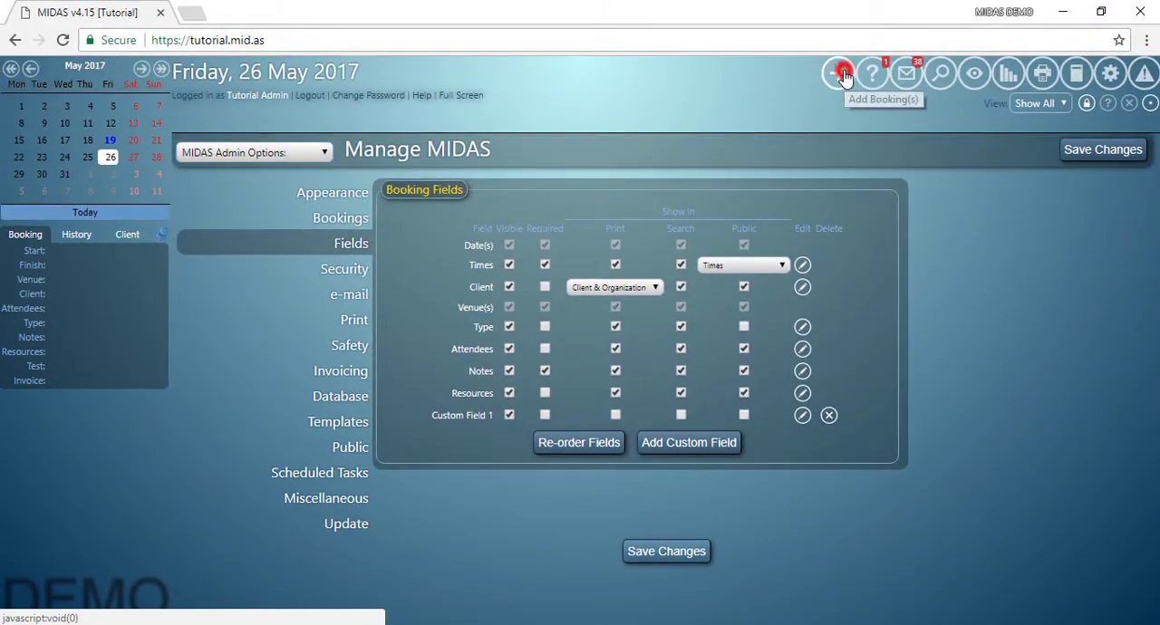
click(841, 75)
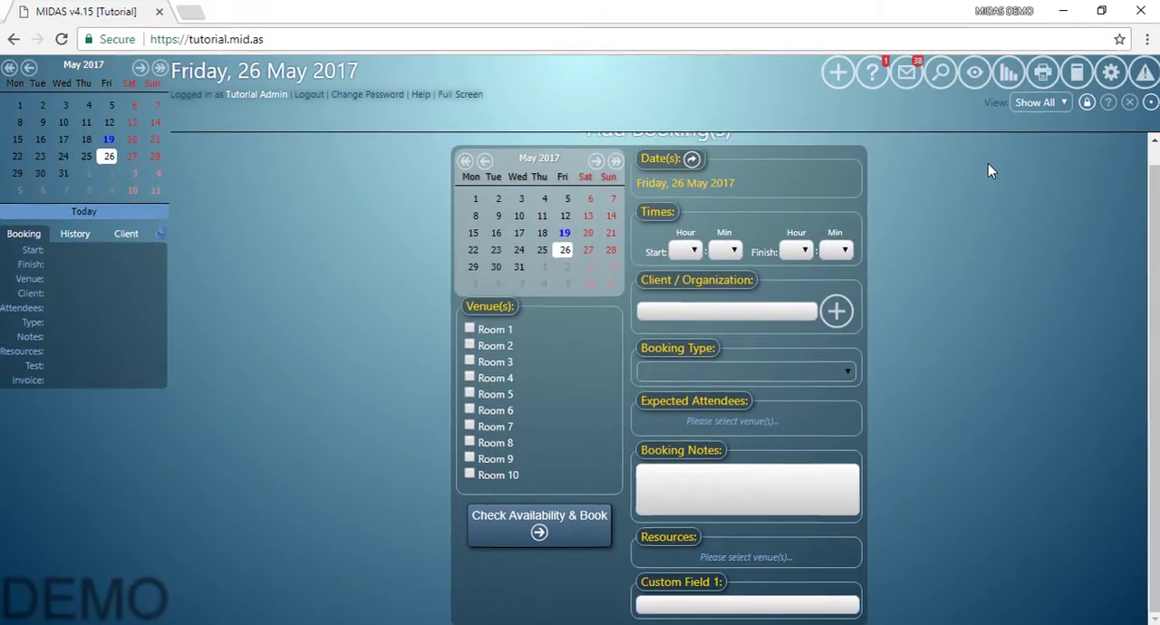
In the MIDAS field settings, create another custom booking field named "Custom Field 2" with the type List.
click(1115, 74)
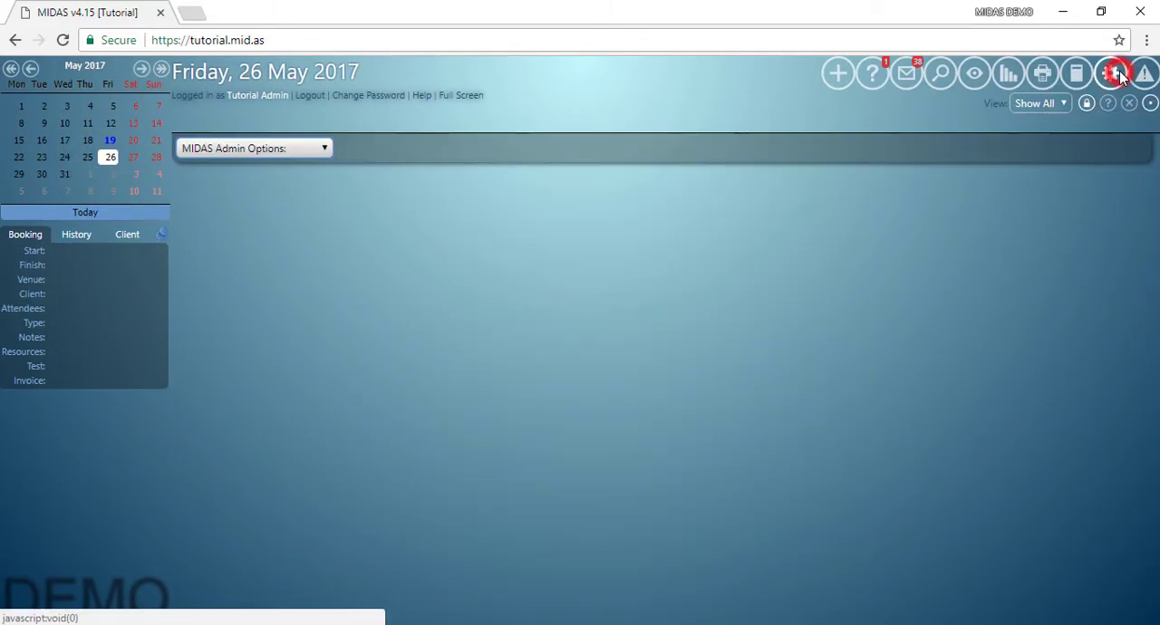
click(282, 150)
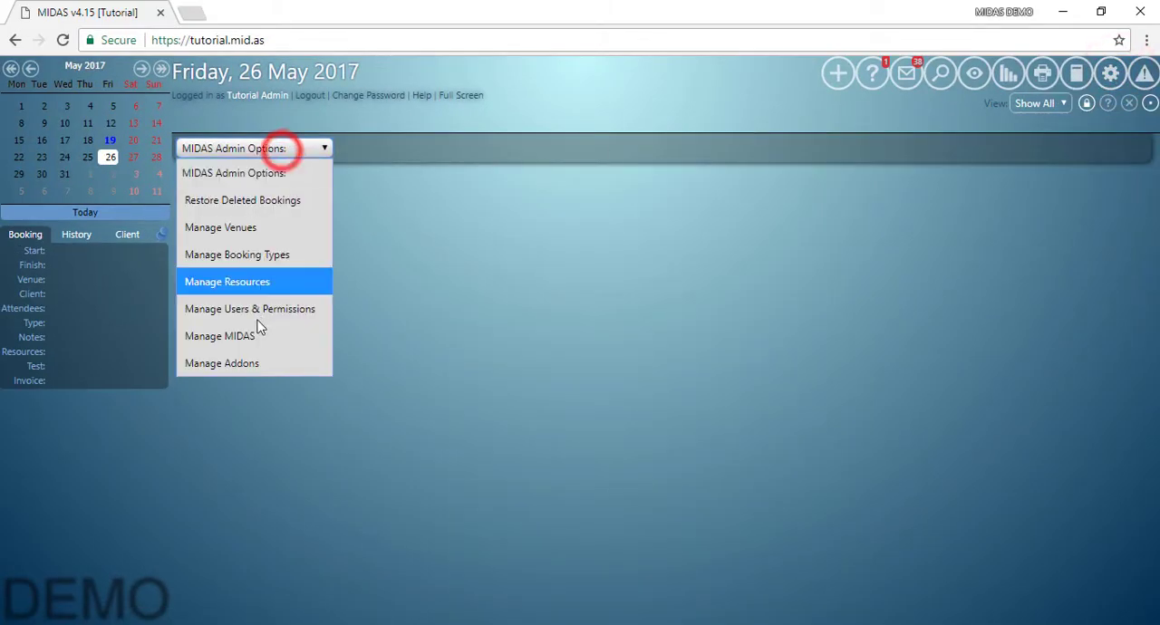
click(257, 335)
click(677, 442)
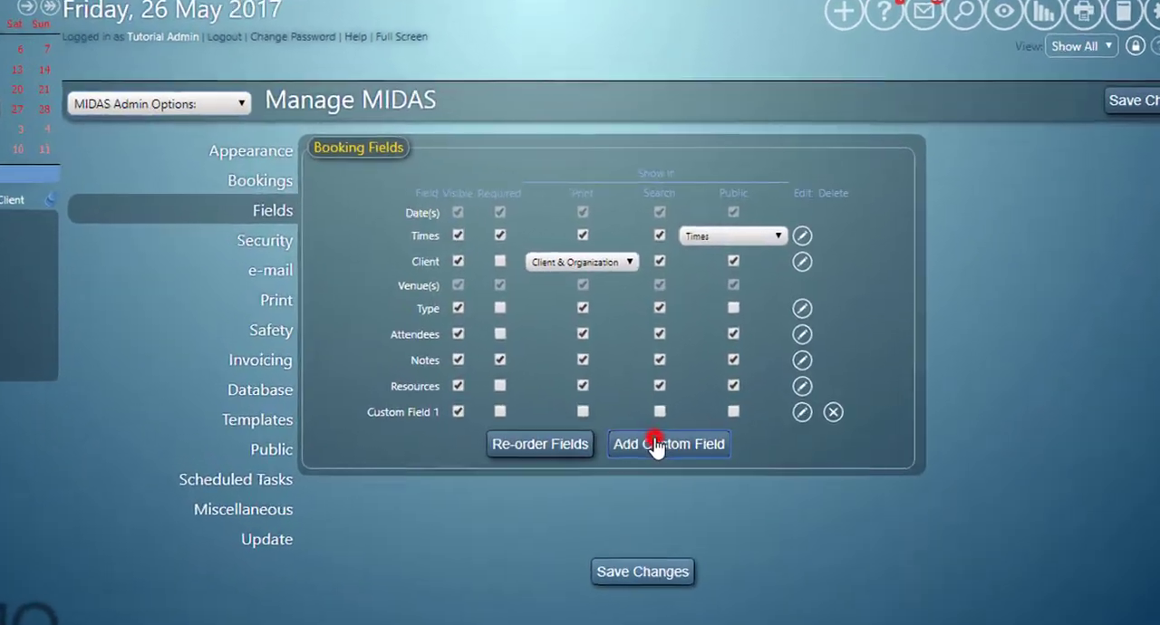
click(640, 284)
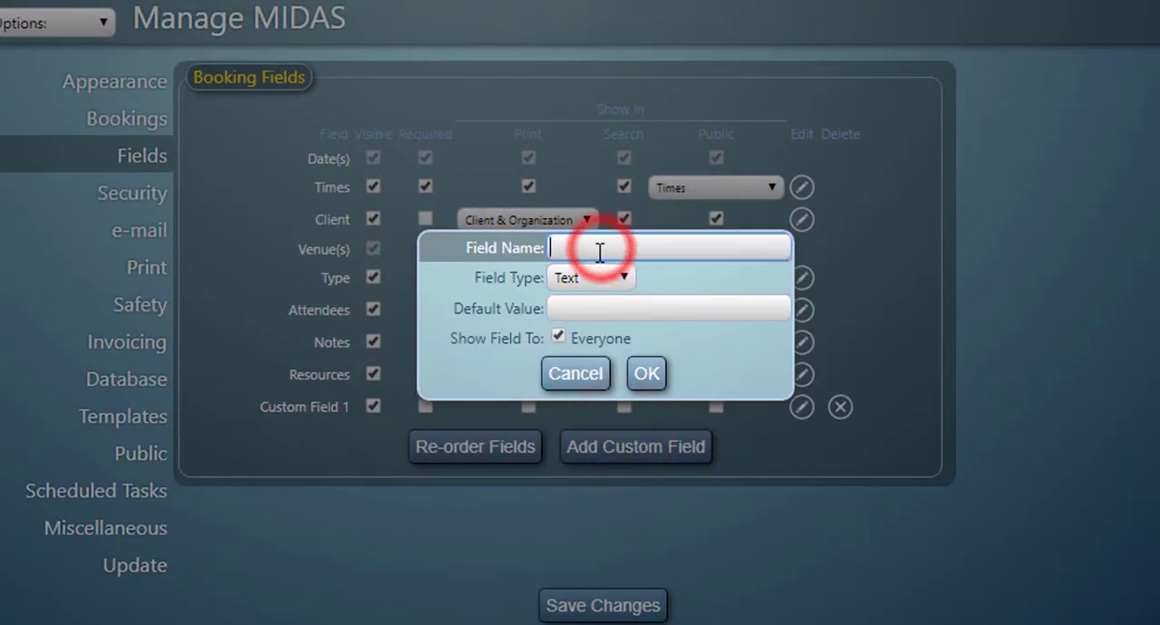
text(Custom Field 2)
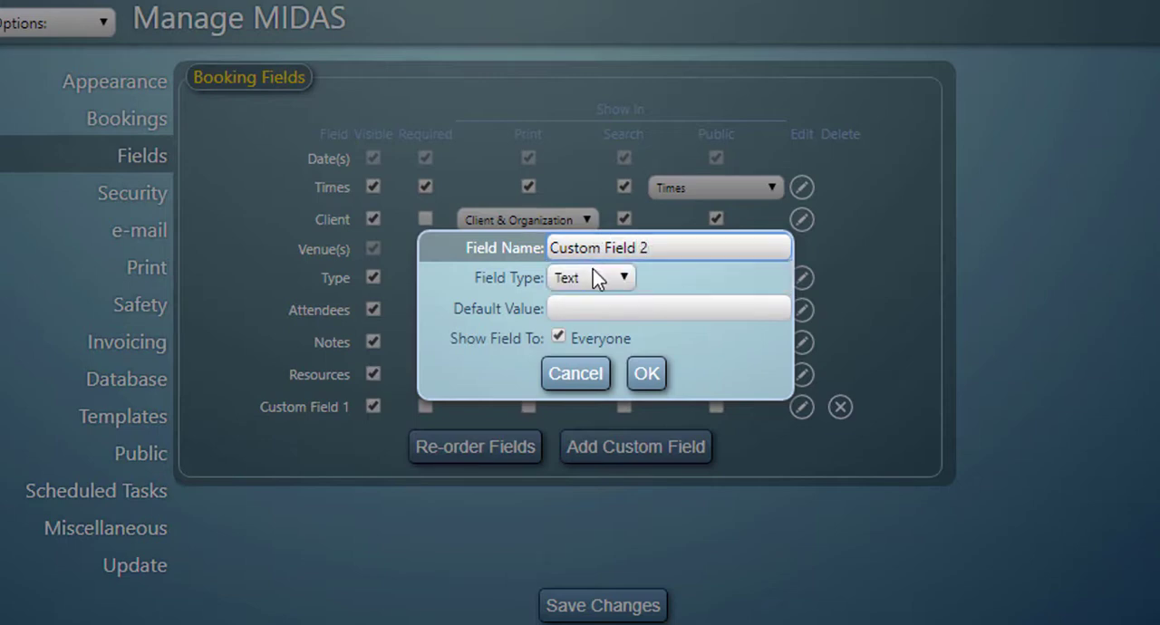
click(589, 275)
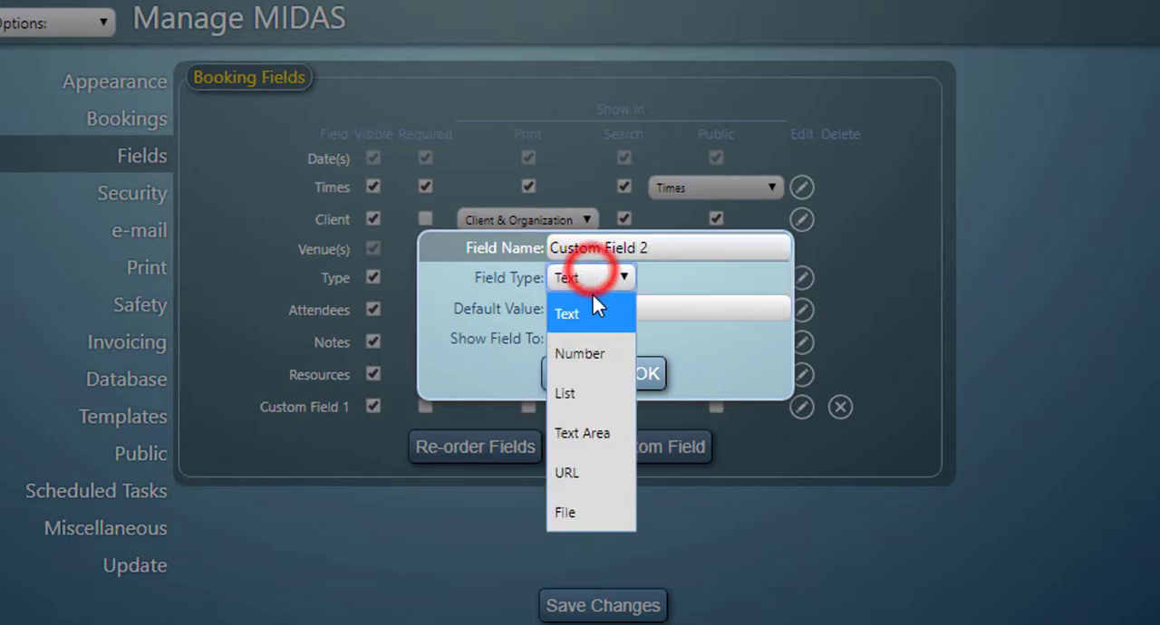
click(586, 392)
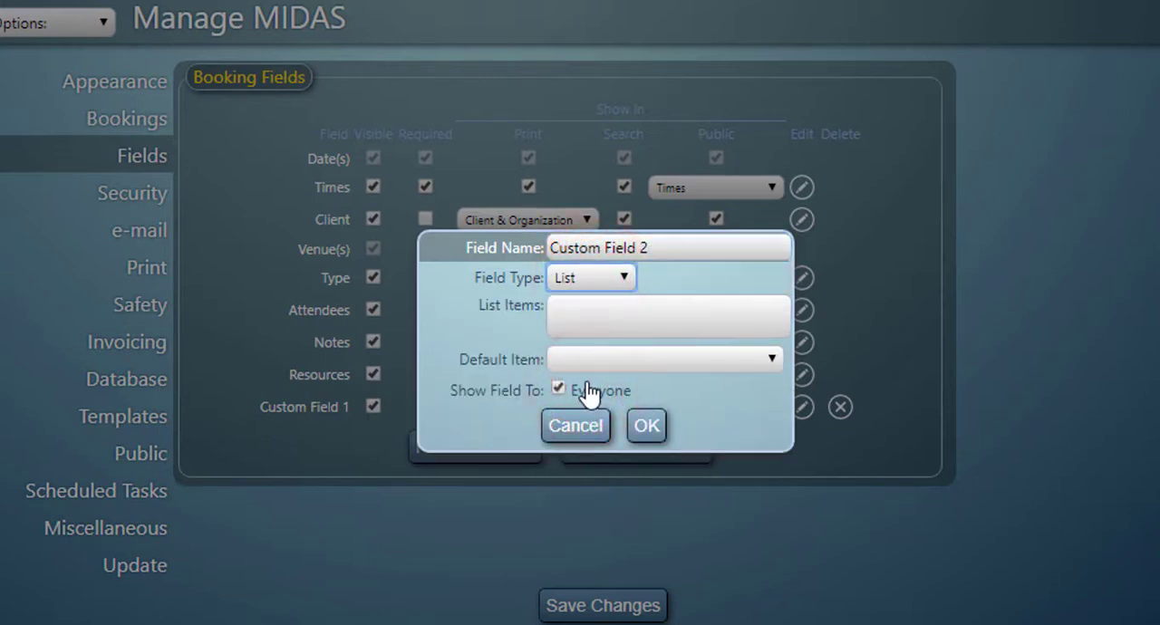
Give Custom Field 2 the list items Yes, No and Maybe, set No as the default item, and confirm the field.
click(576, 314)
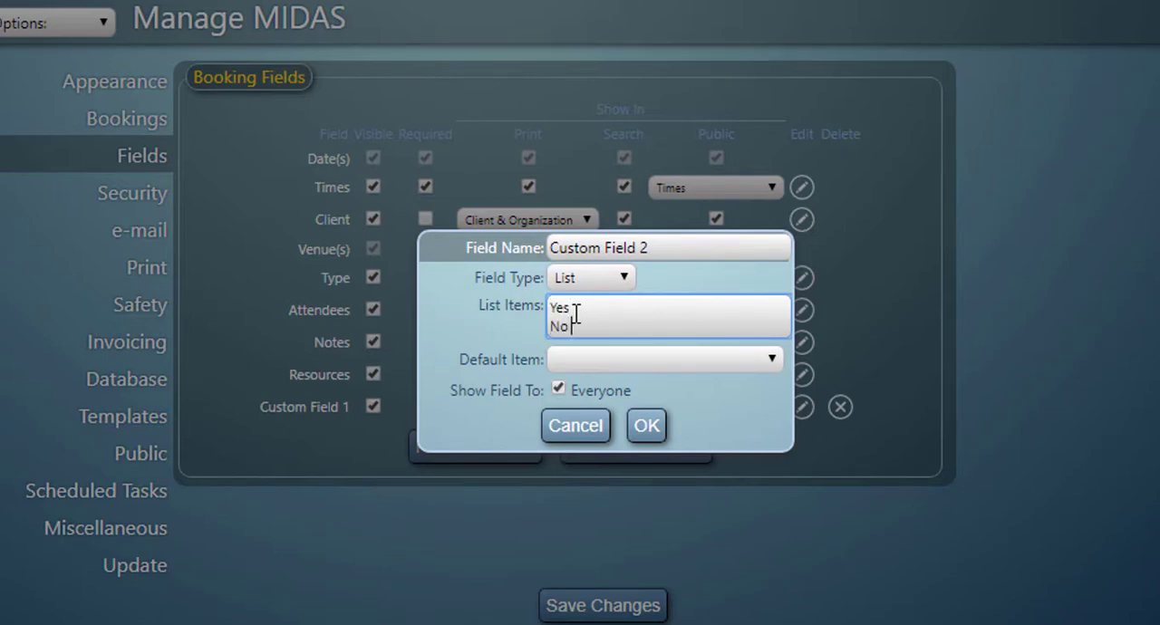
text(Yes No)
key(Return)
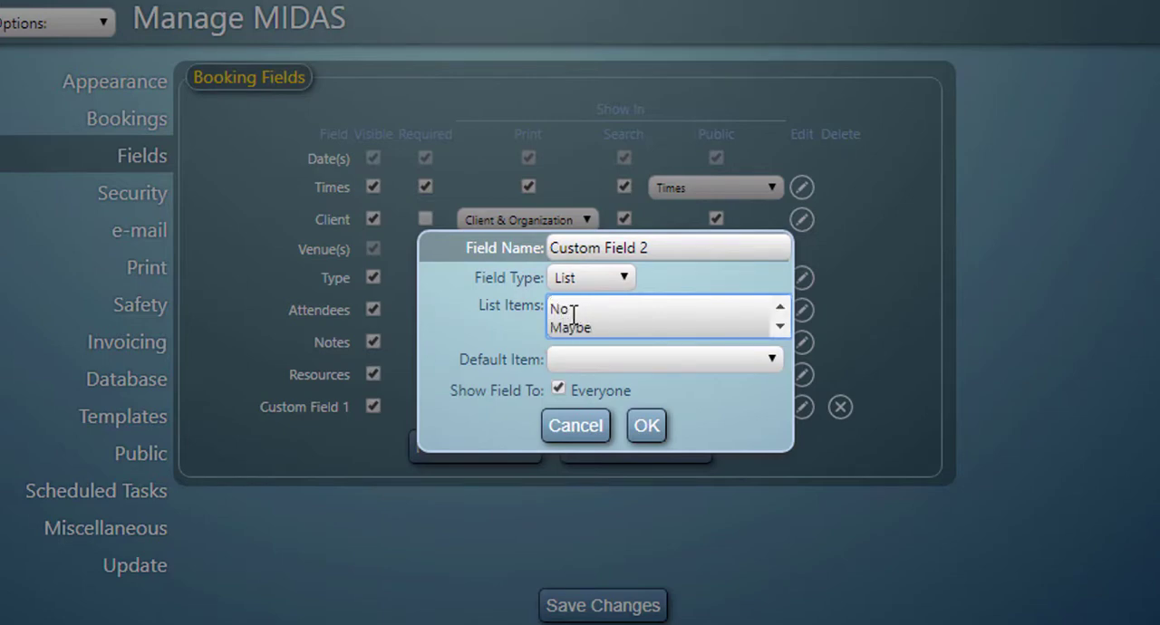
click(600, 358)
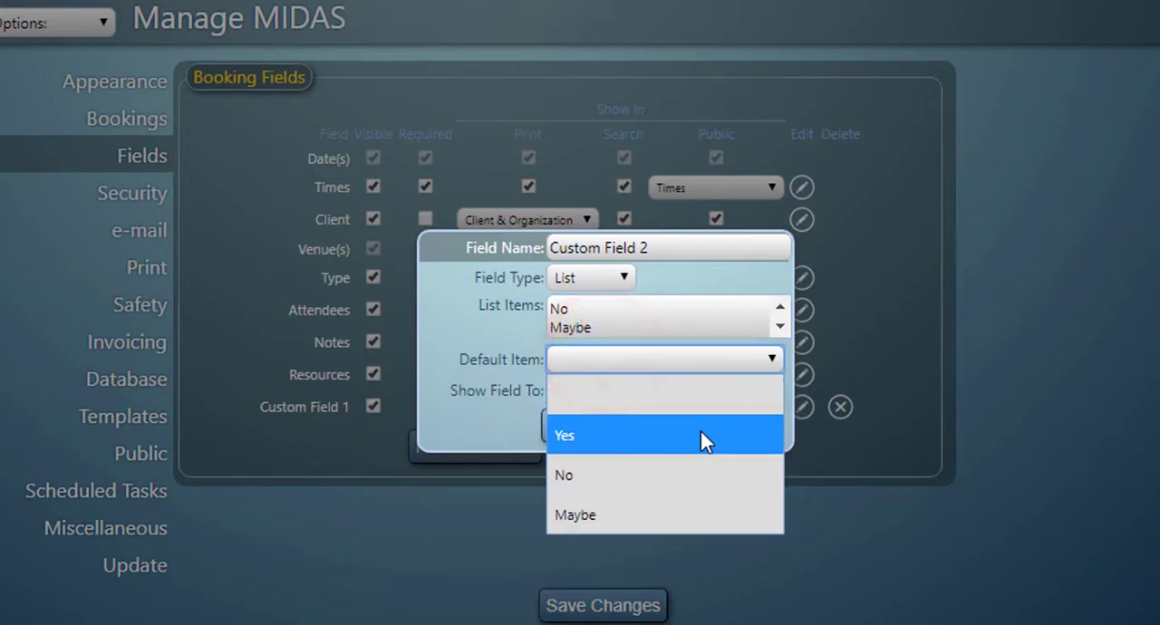
click(722, 478)
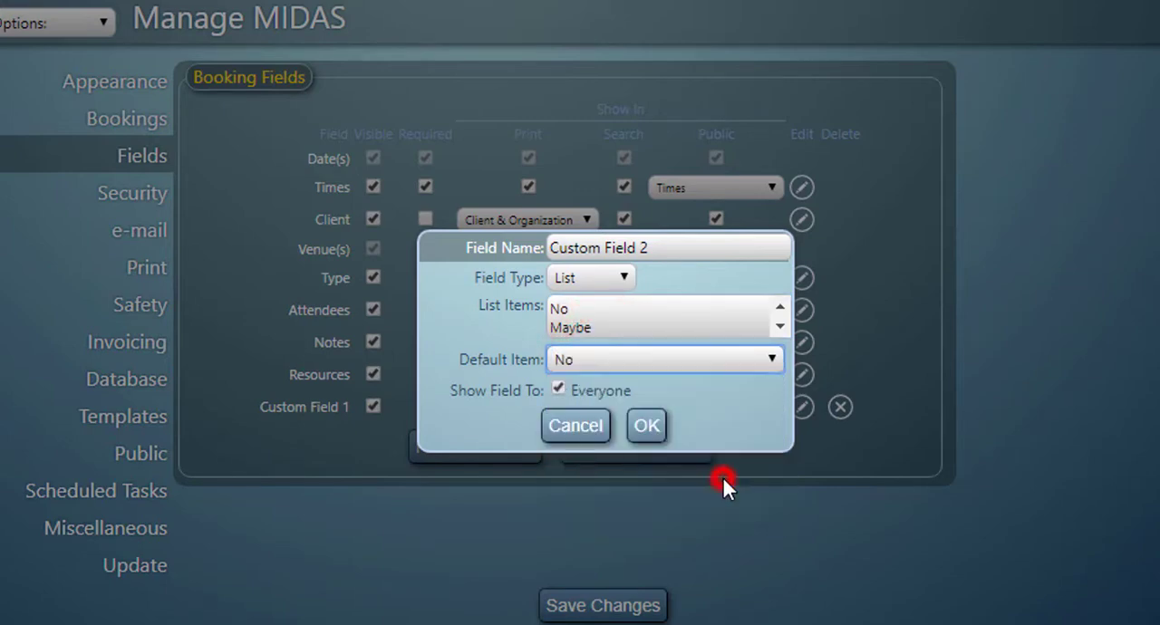
click(646, 433)
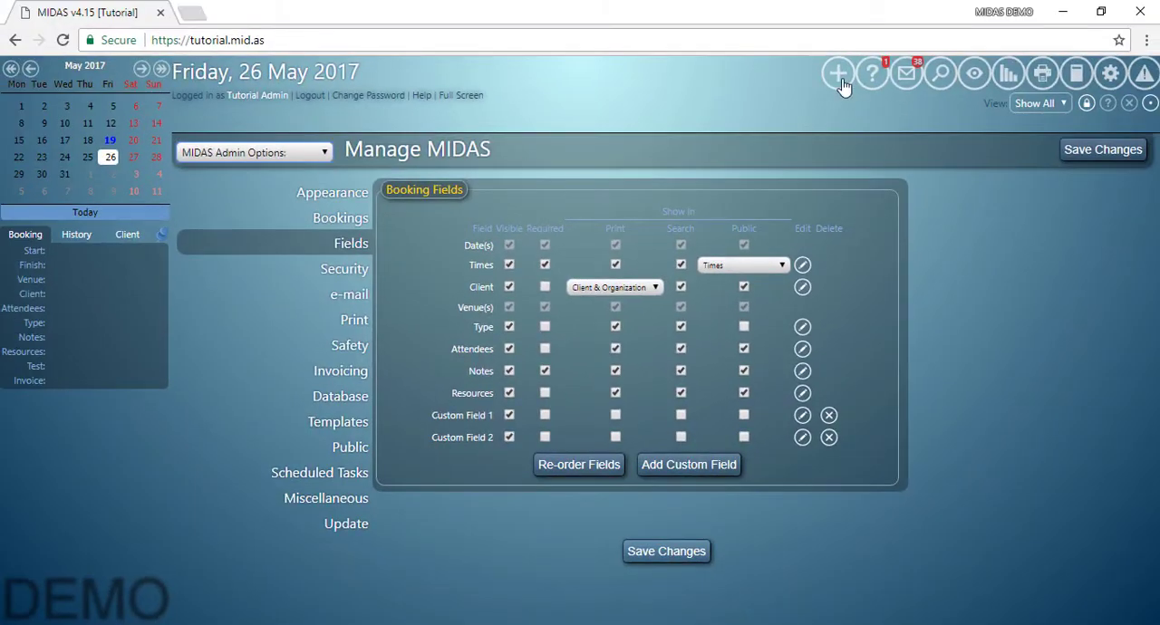
Inspect the choices offered by Custom Field 2 on the add-booking form.
click(839, 73)
scroll(973, 360, down, 1)
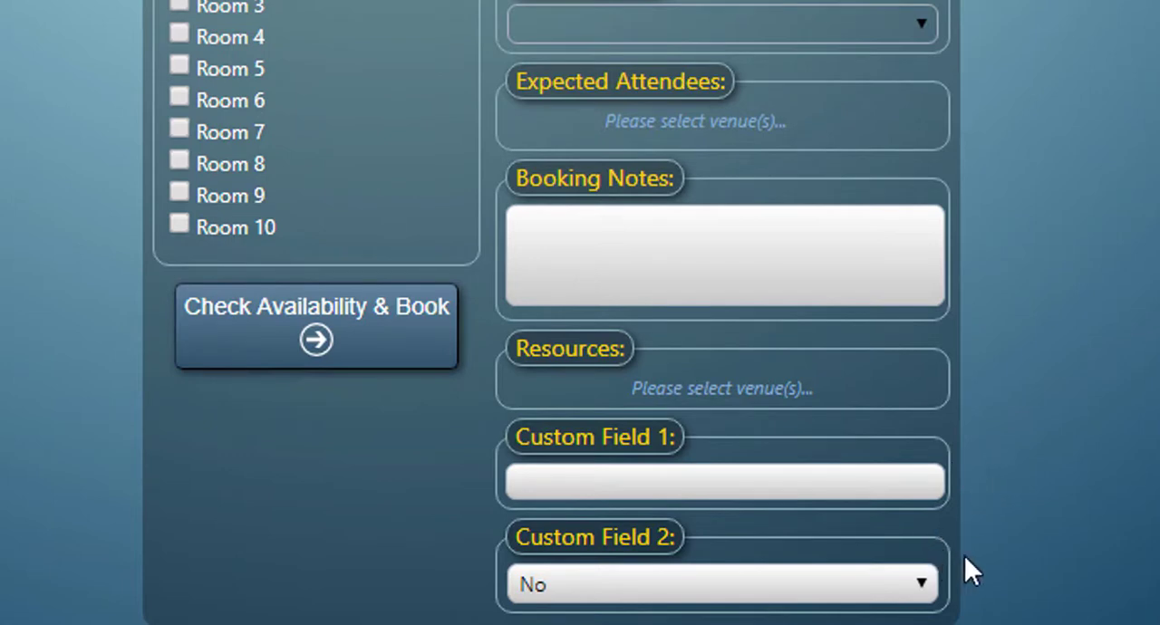
click(925, 582)
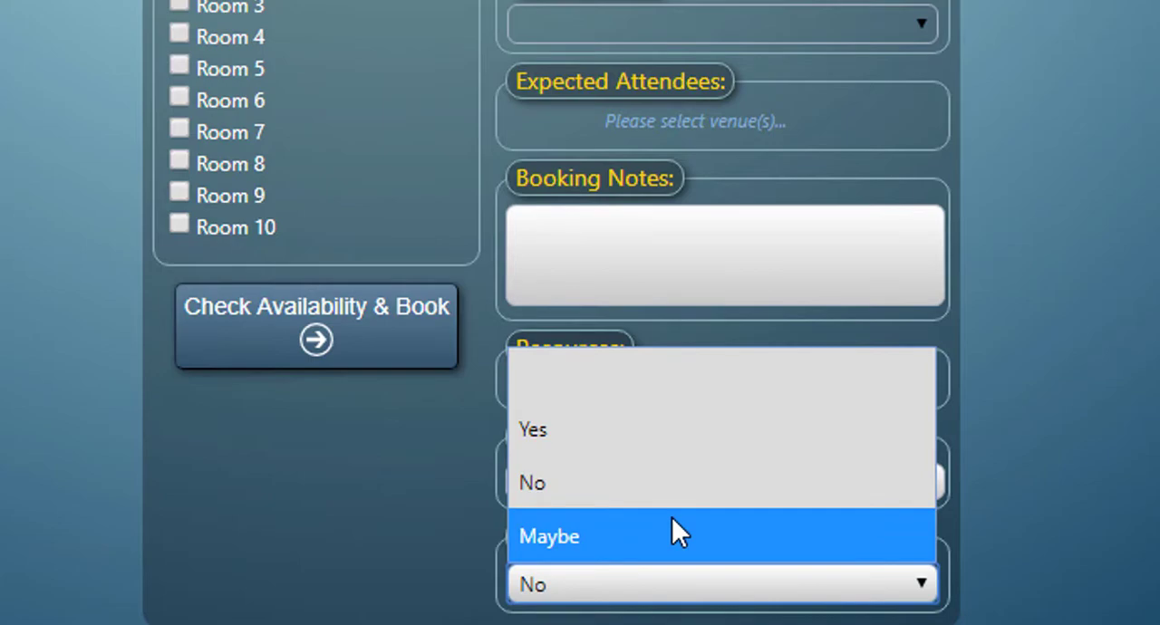
click(1039, 468)
Add a third custom booking field named "Custom Field 3" with the type File, shown to everyone.
click(1101, 65)
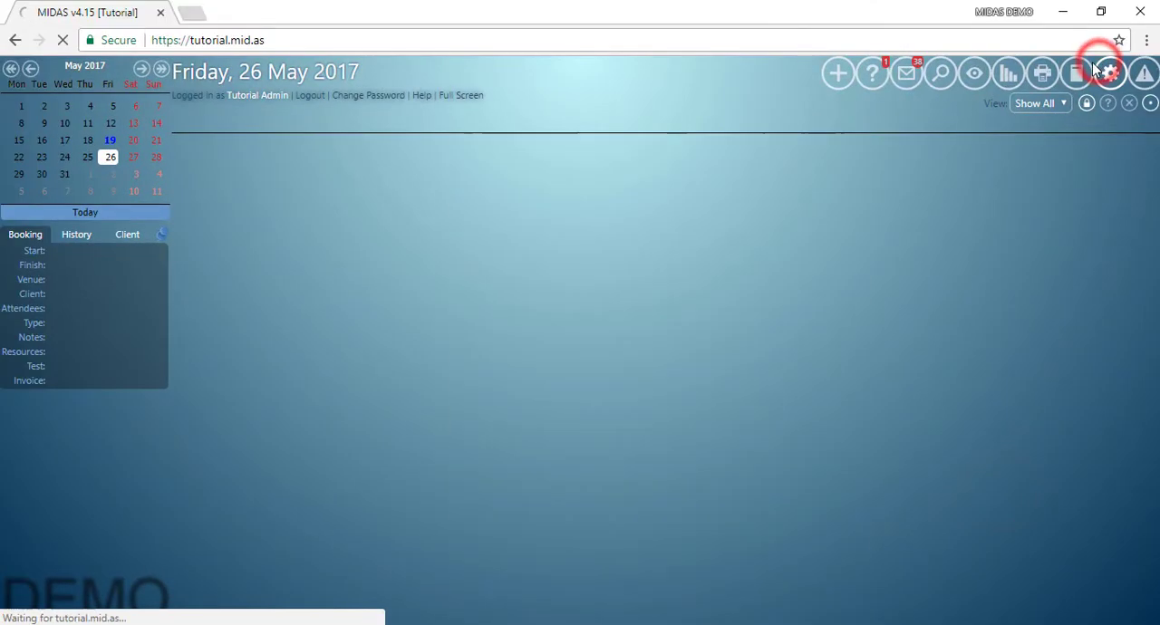
click(239, 150)
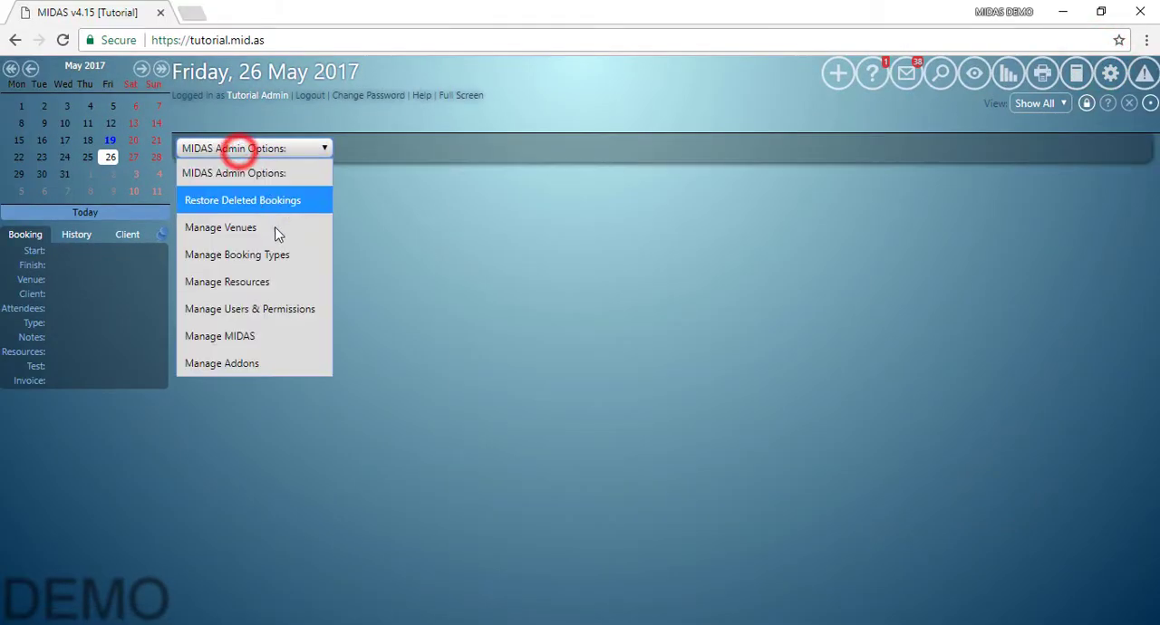
click(258, 336)
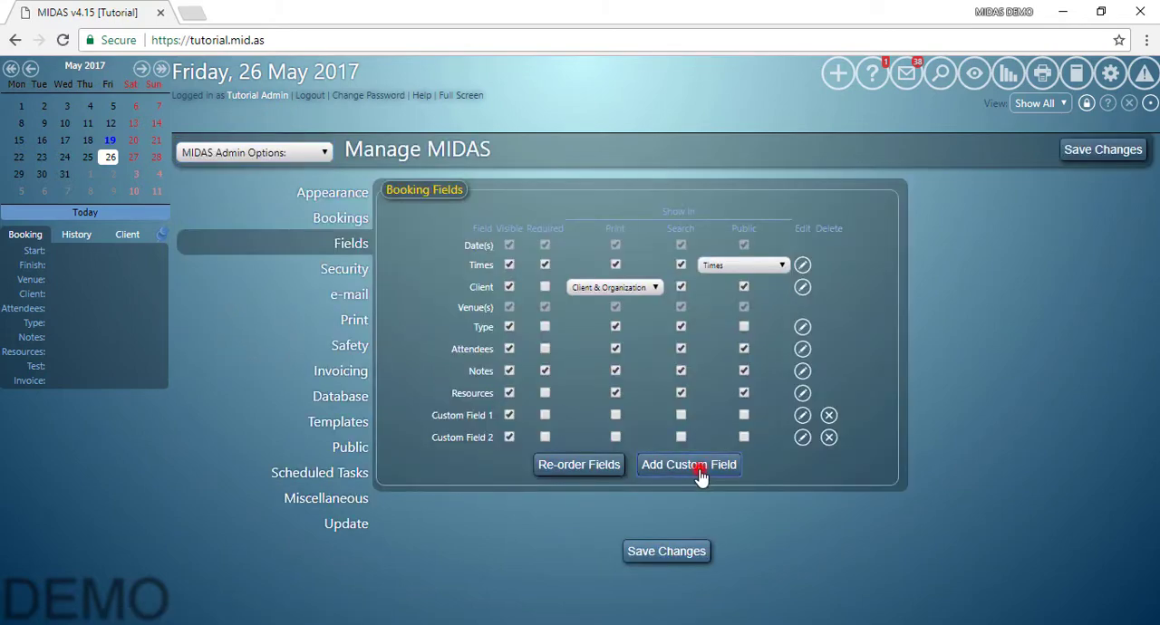
click(700, 465)
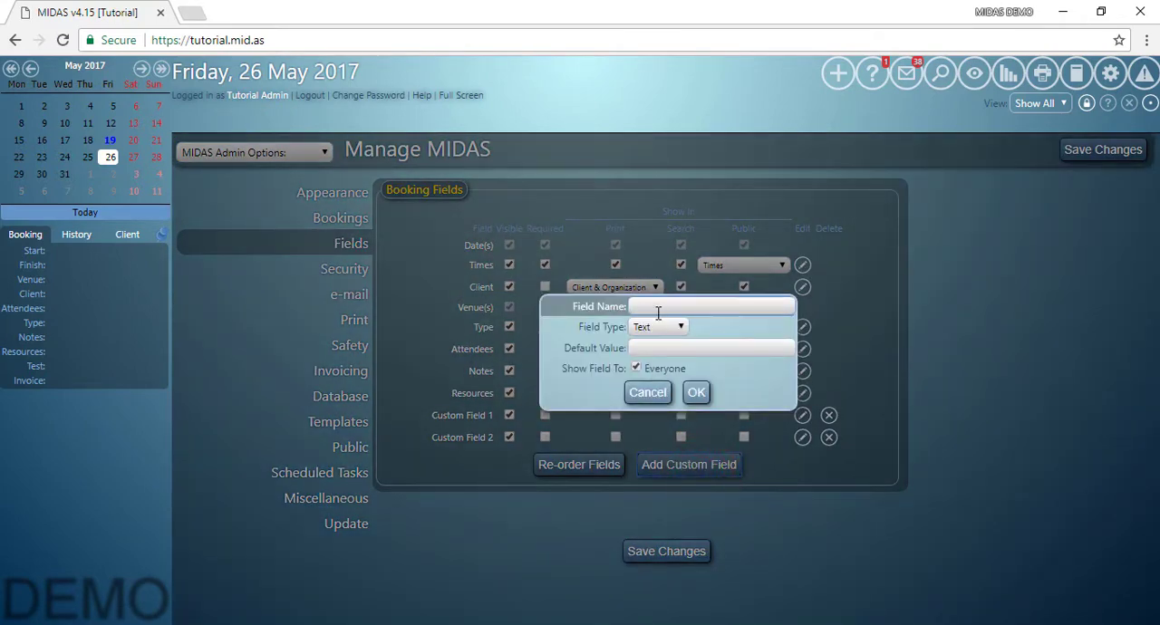
click(654, 307)
text(Custom)
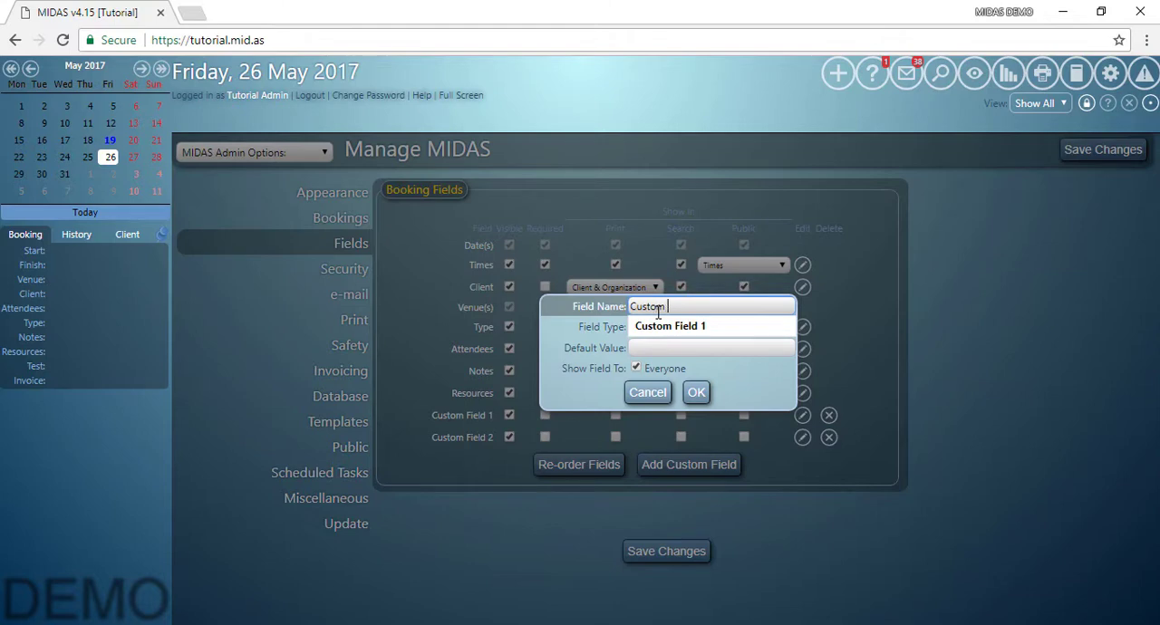
text( Field 3)
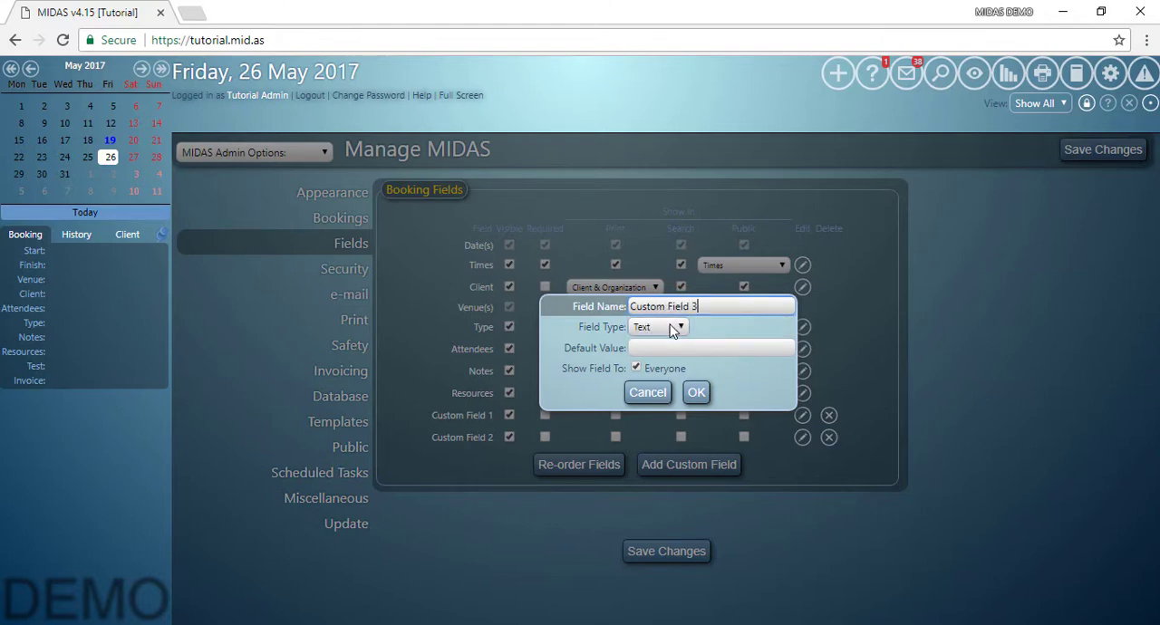
click(673, 326)
click(654, 488)
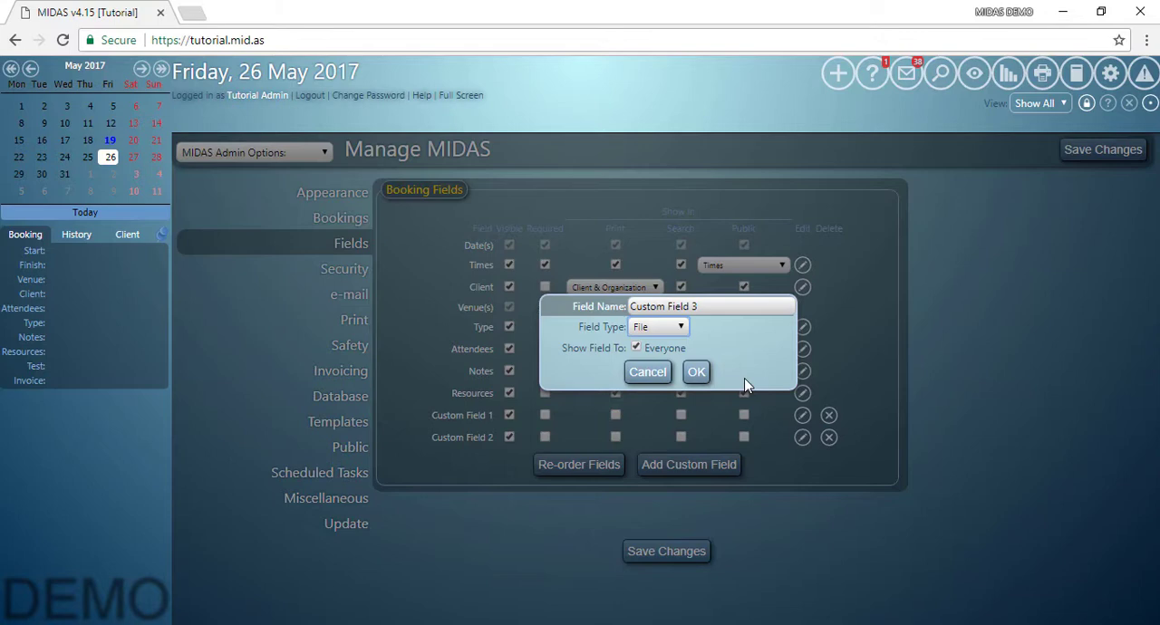
click(695, 373)
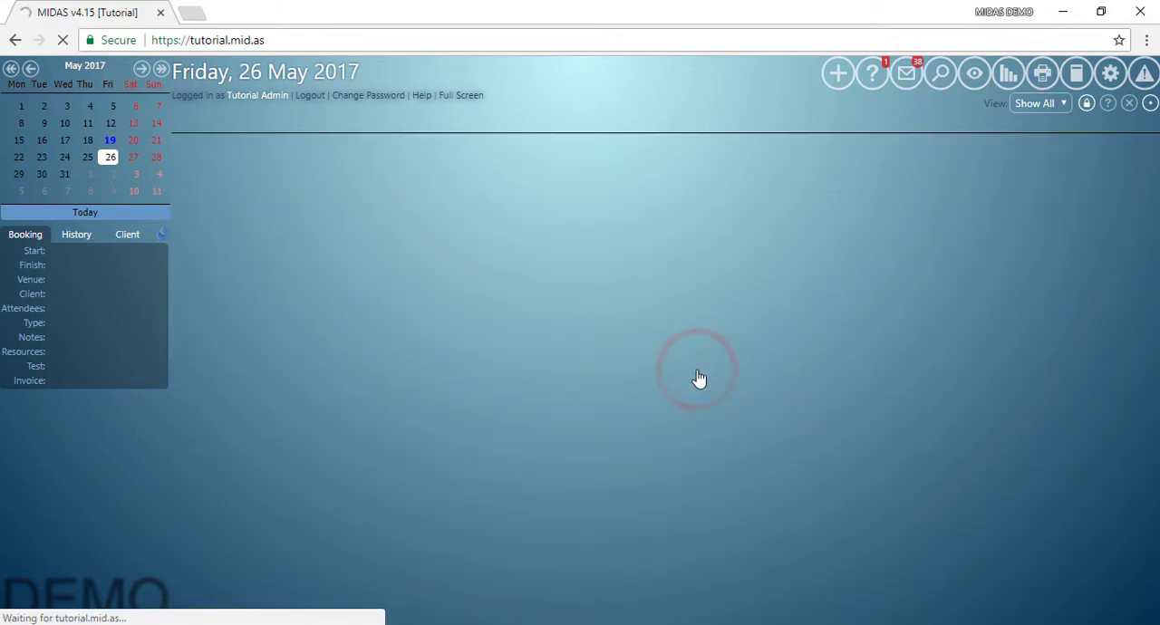
Save the field settings with a reload and start a Room 2 booking from about 19:00 to 21:00 on 19 May 2017.
click(666, 551)
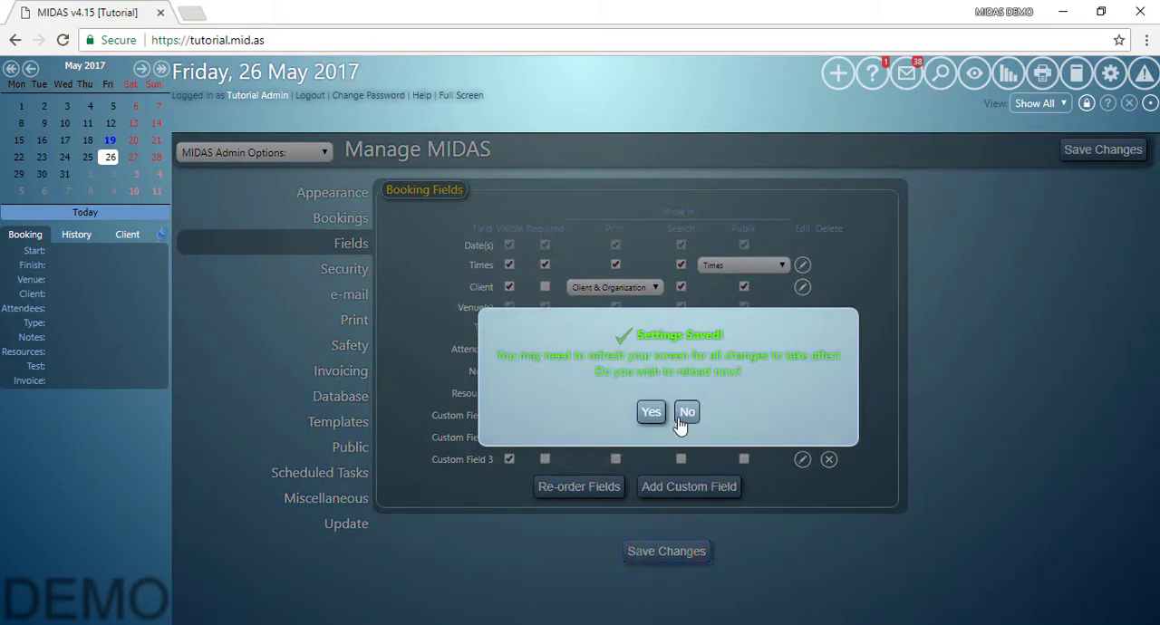
click(651, 412)
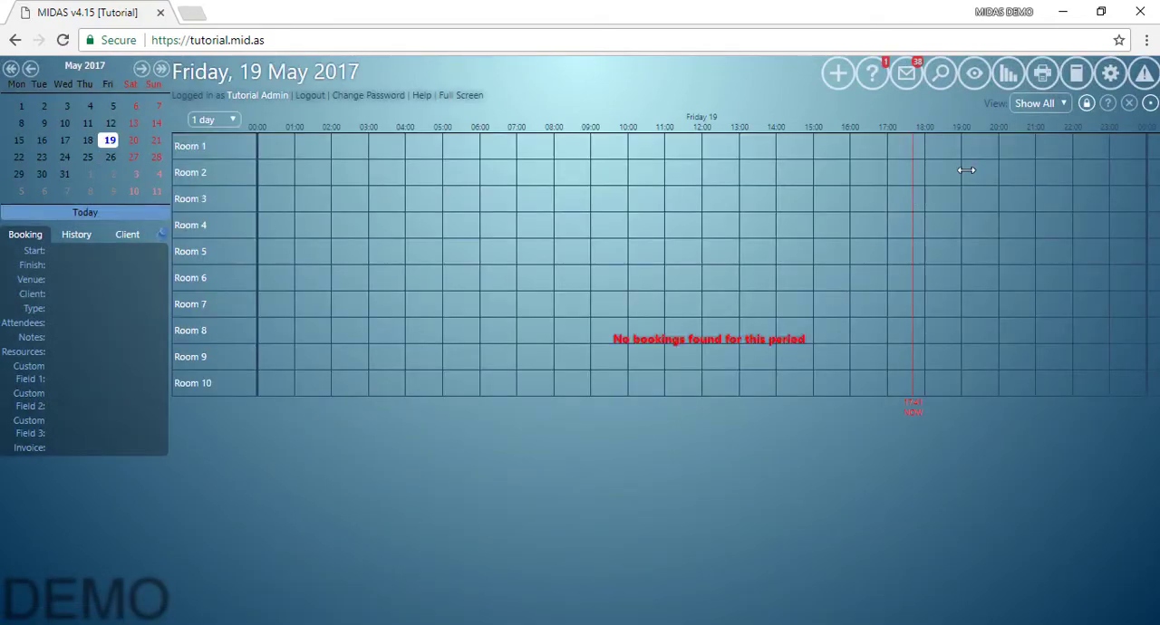
drag(966, 170, 1035, 173)
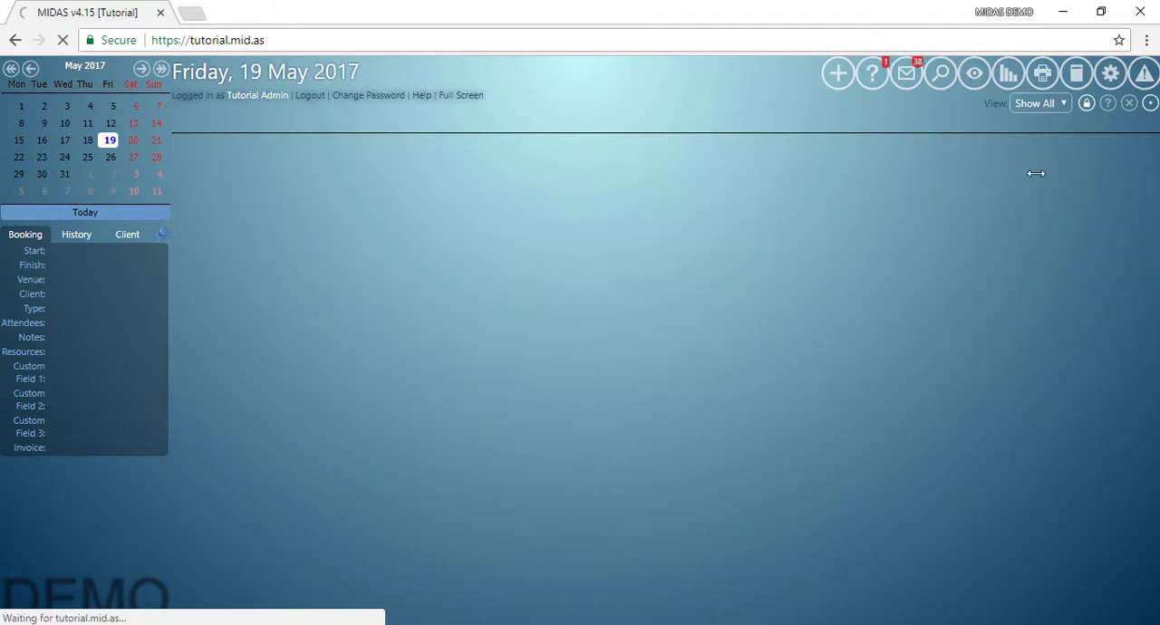
Add Room 3 to the booking's venues and select the existing MIDAS client whose first name begins with "Ja".
click(471, 381)
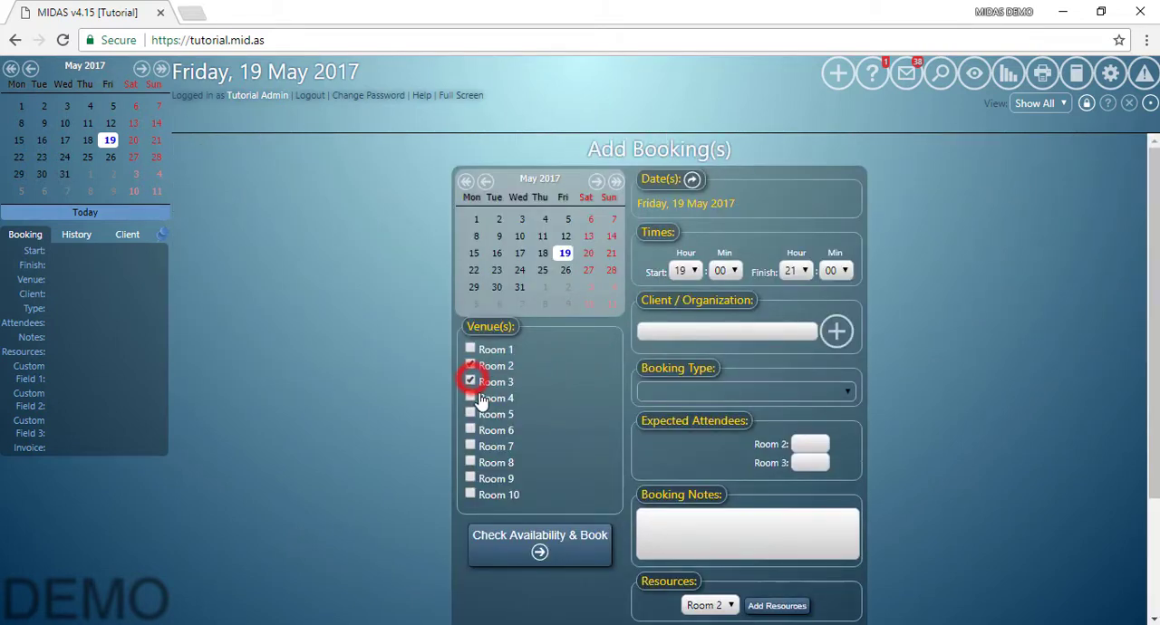
click(680, 329)
text(J)
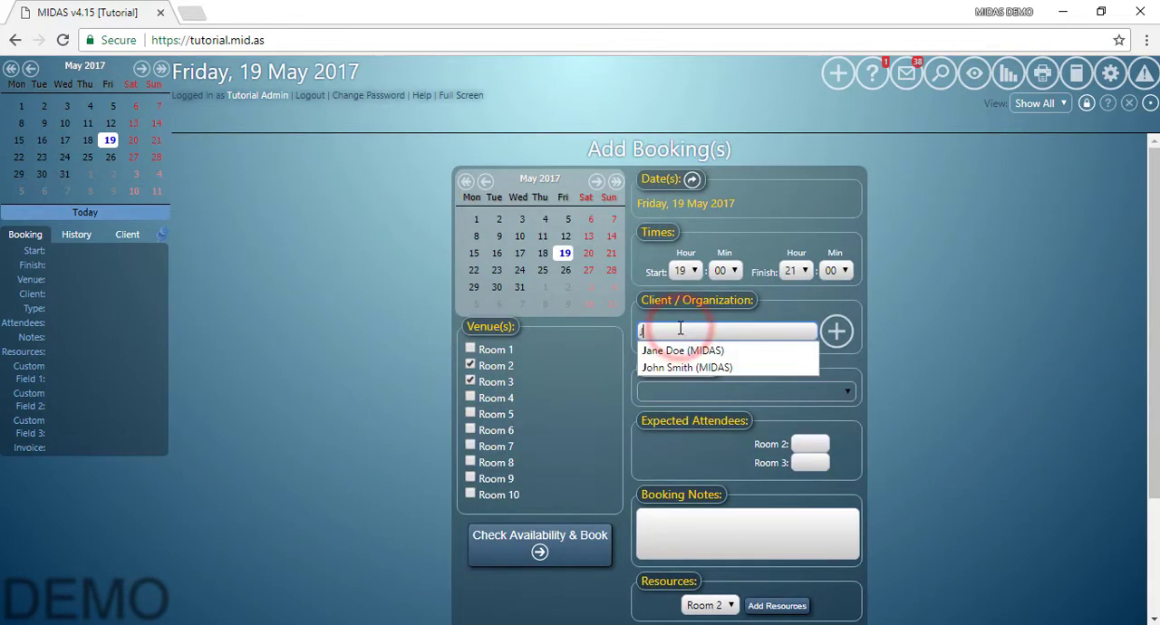
text(an)
click(684, 351)
Set the booking type to Confirmed and the expected attendees to 5 for Room 2 and 8 for Room 3.
click(784, 391)
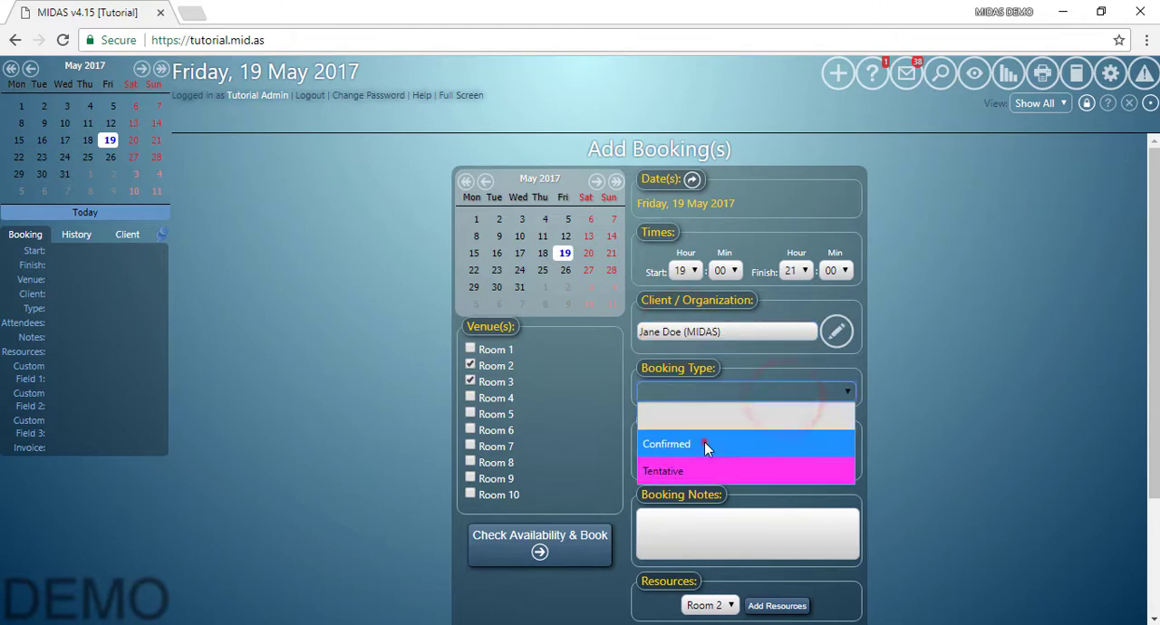
click(704, 444)
scroll(823, 409, down, 2)
click(805, 285)
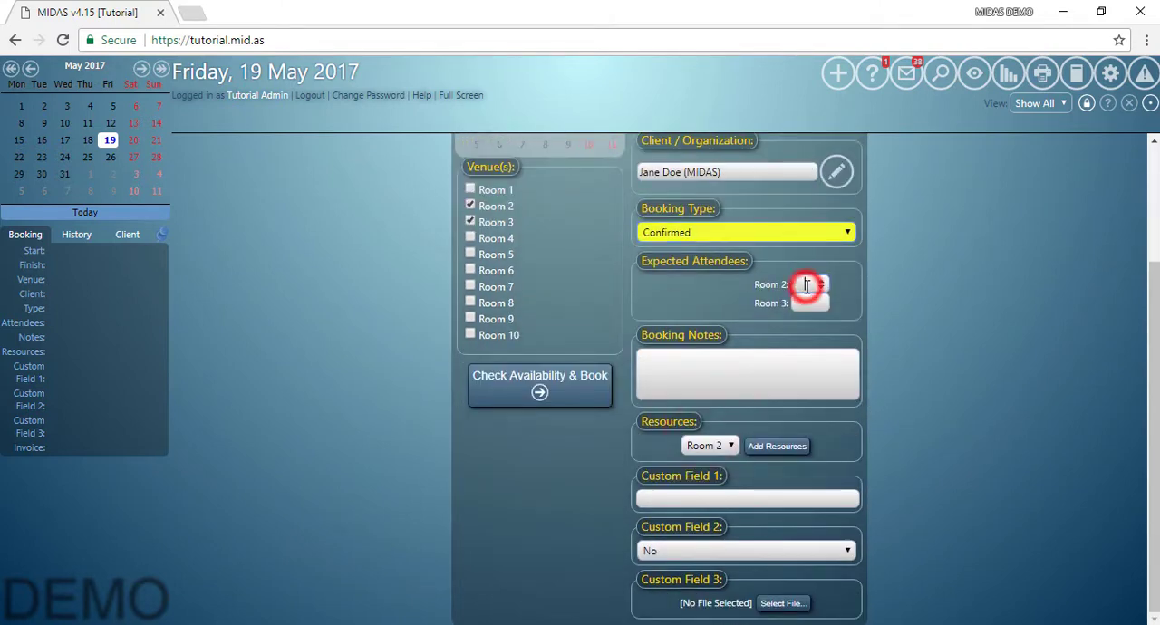
text(5)
click(811, 301)
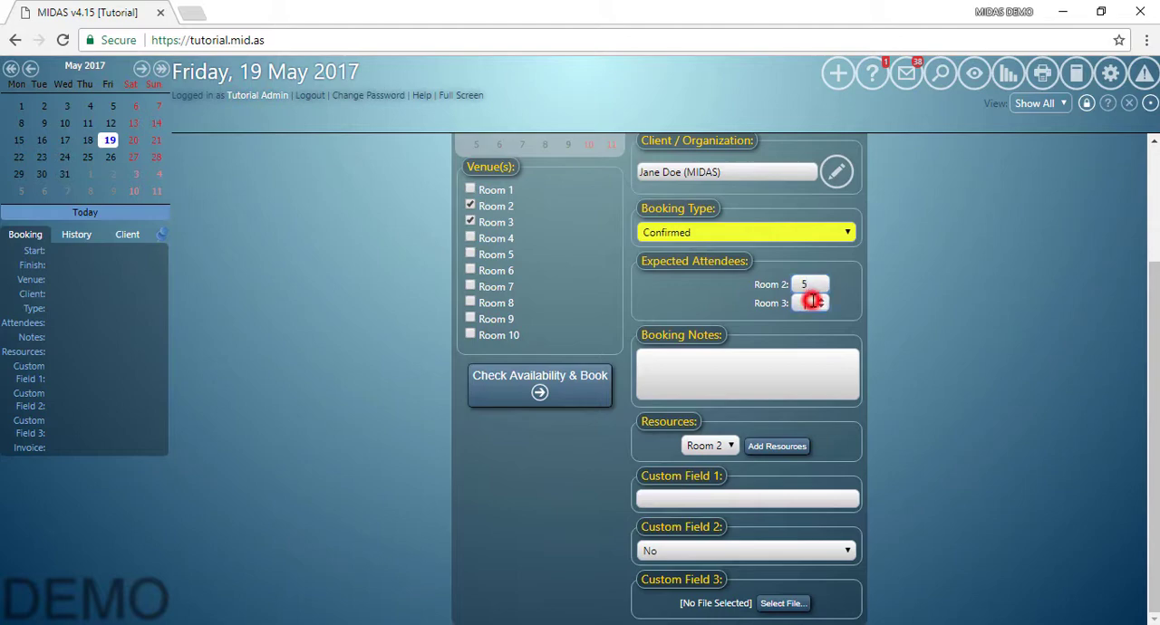
text(8)
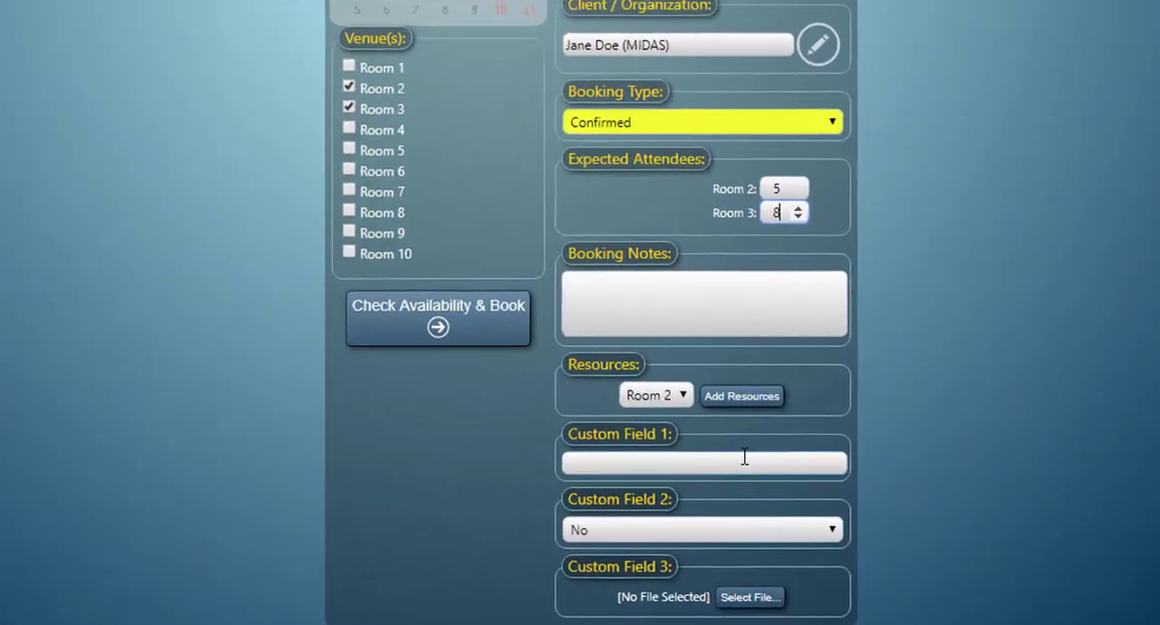
Fill Custom Field 1 with "some custom text in here" and choose Maybe for Custom Field 2.
click(744, 459)
text(some cus)
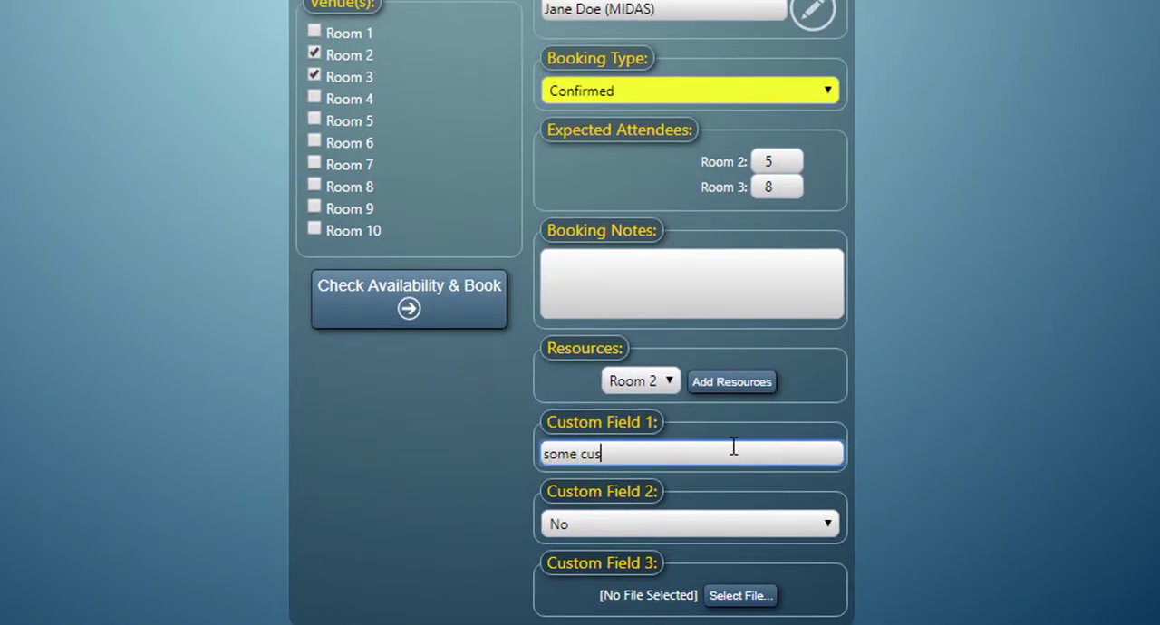
text(tom text in here)
click(665, 514)
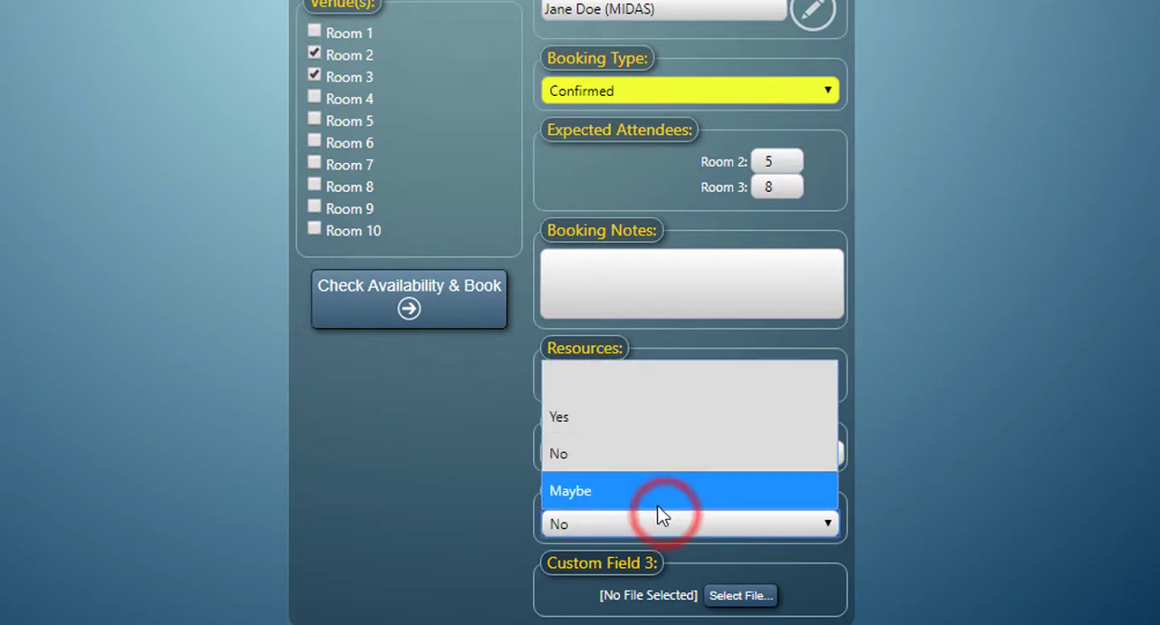
click(582, 492)
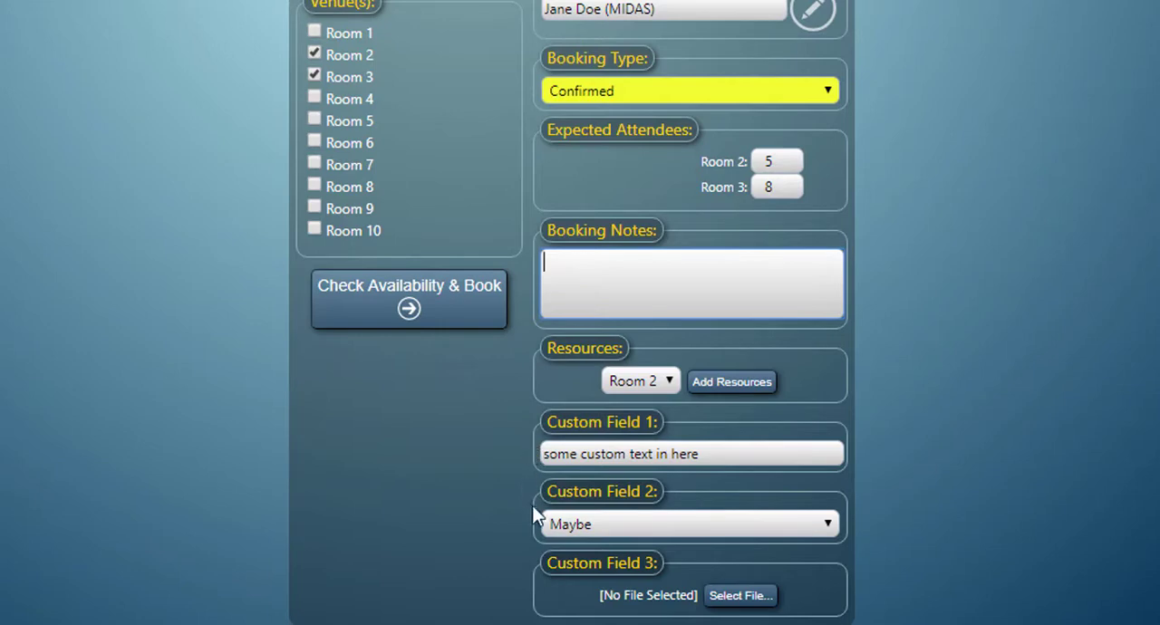
Enter "some notes" as the booking notes and submit the booking for both rooms.
click(477, 318)
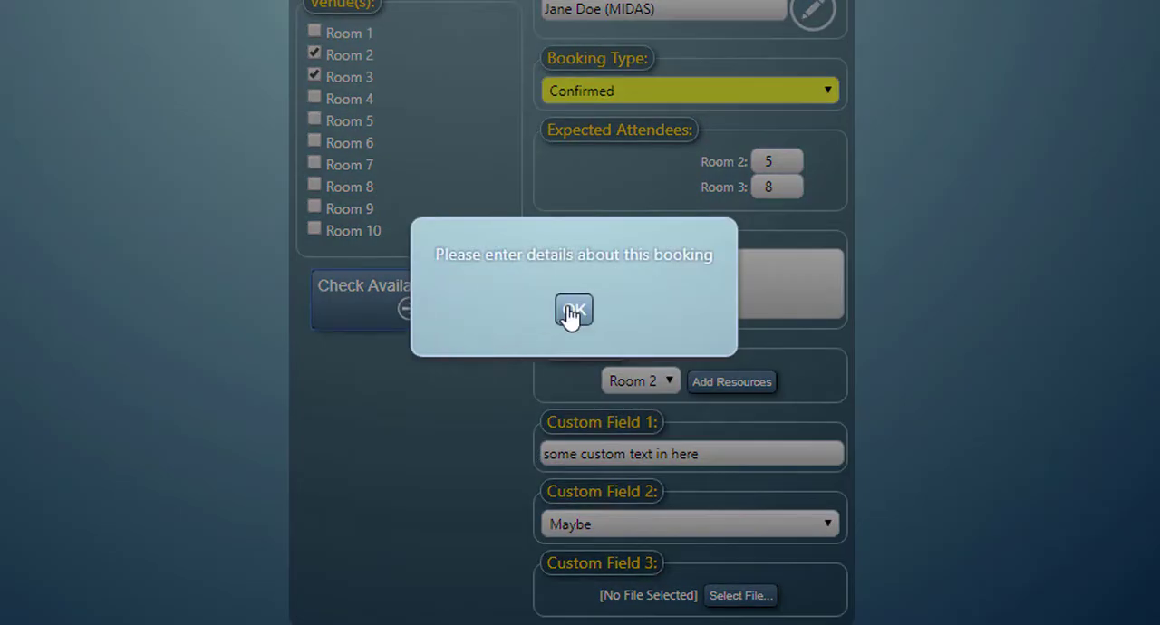
click(571, 313)
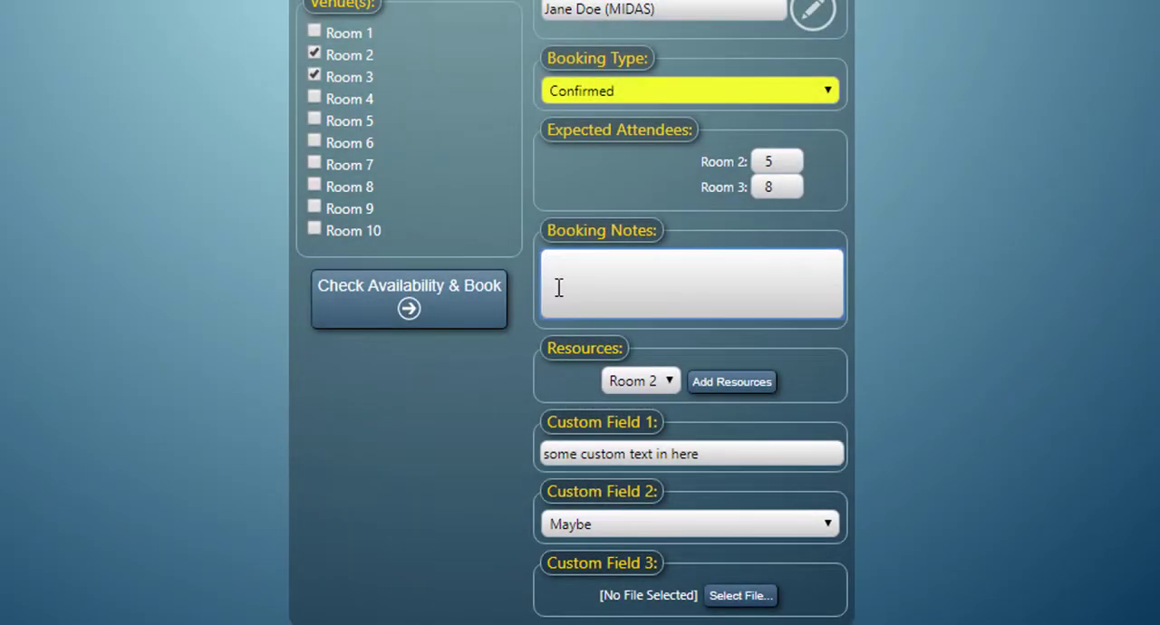
click(558, 288)
text(some notes)
click(408, 300)
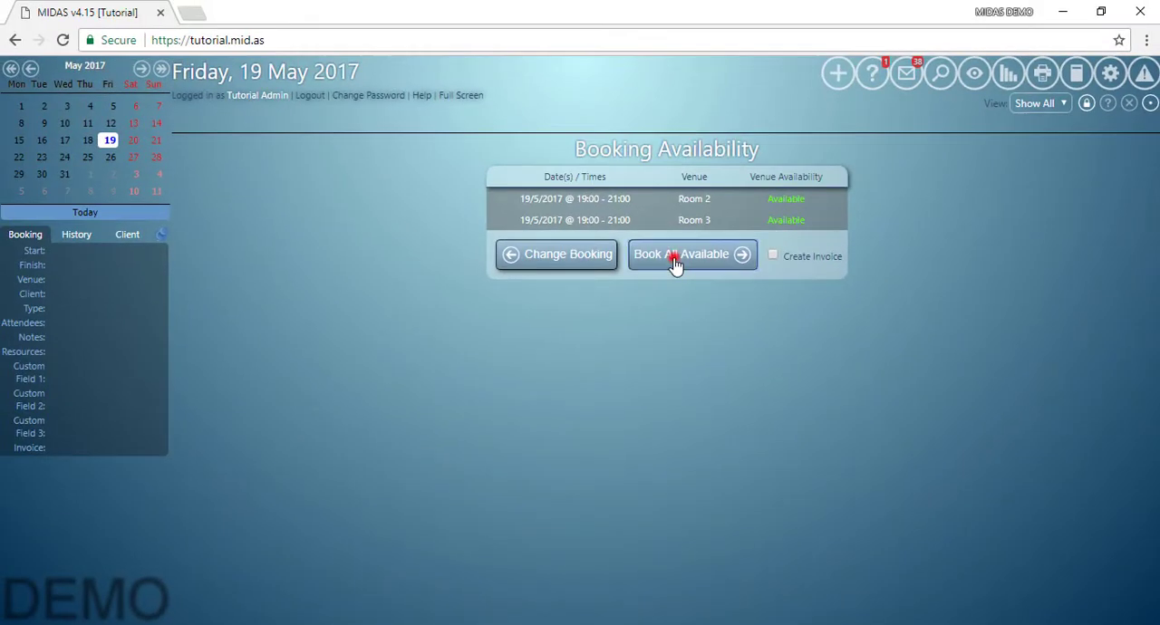
click(580, 136)
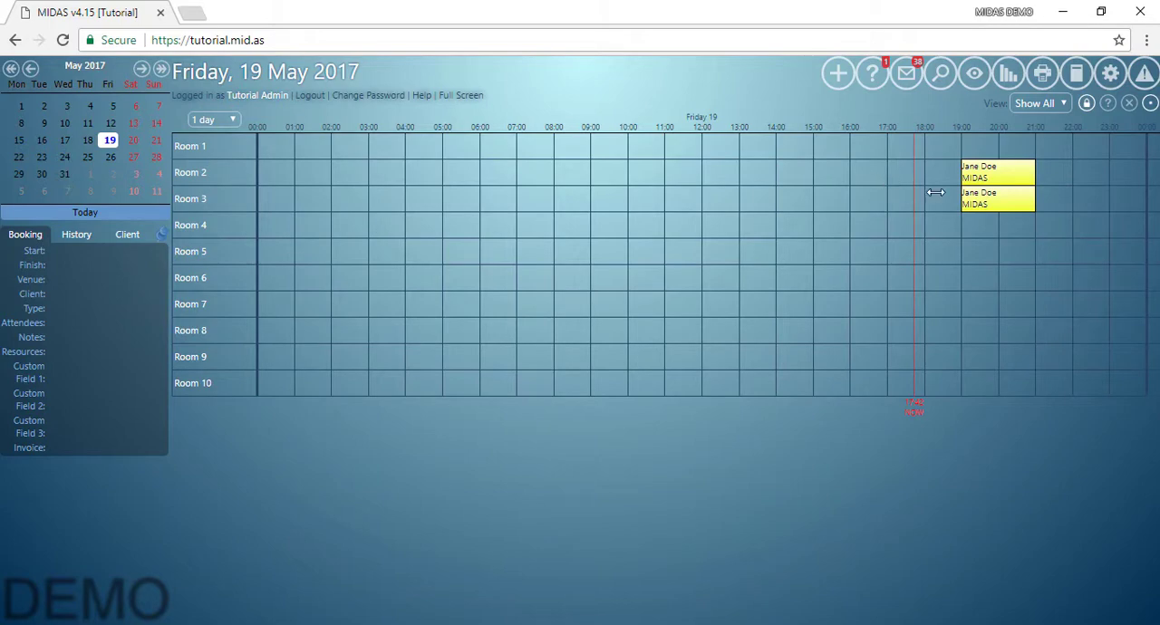
Inspect the booking details of the new Room 3 booking, including its custom field values.
mouse_move(976, 205)
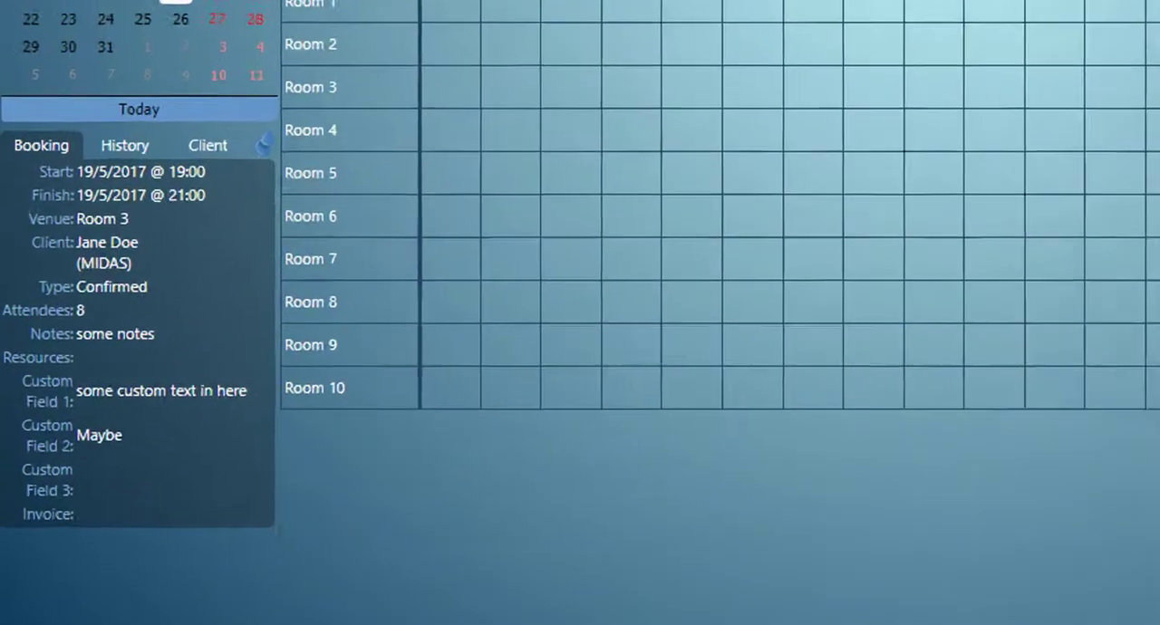